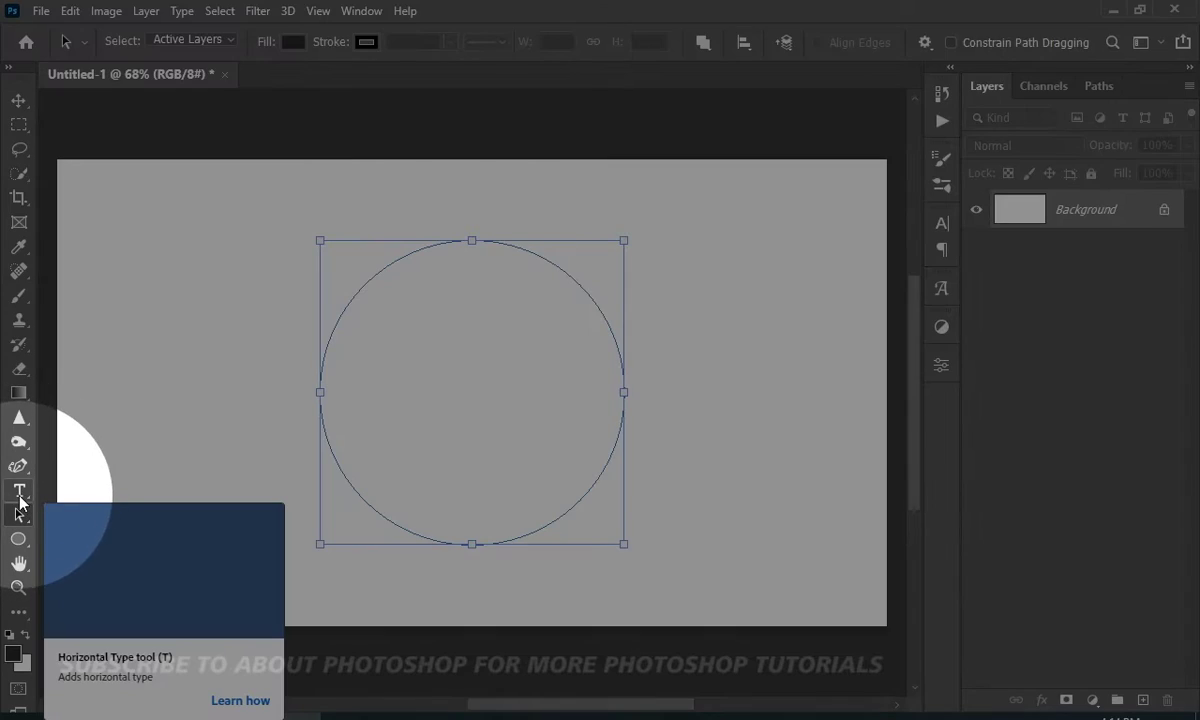
Add horizontal text along the outside of the circle path, starting at its lower-left edge, reading "HOW TO TYPE IN A CIRCLE IN PHOTOSHOP".
click(18, 491)
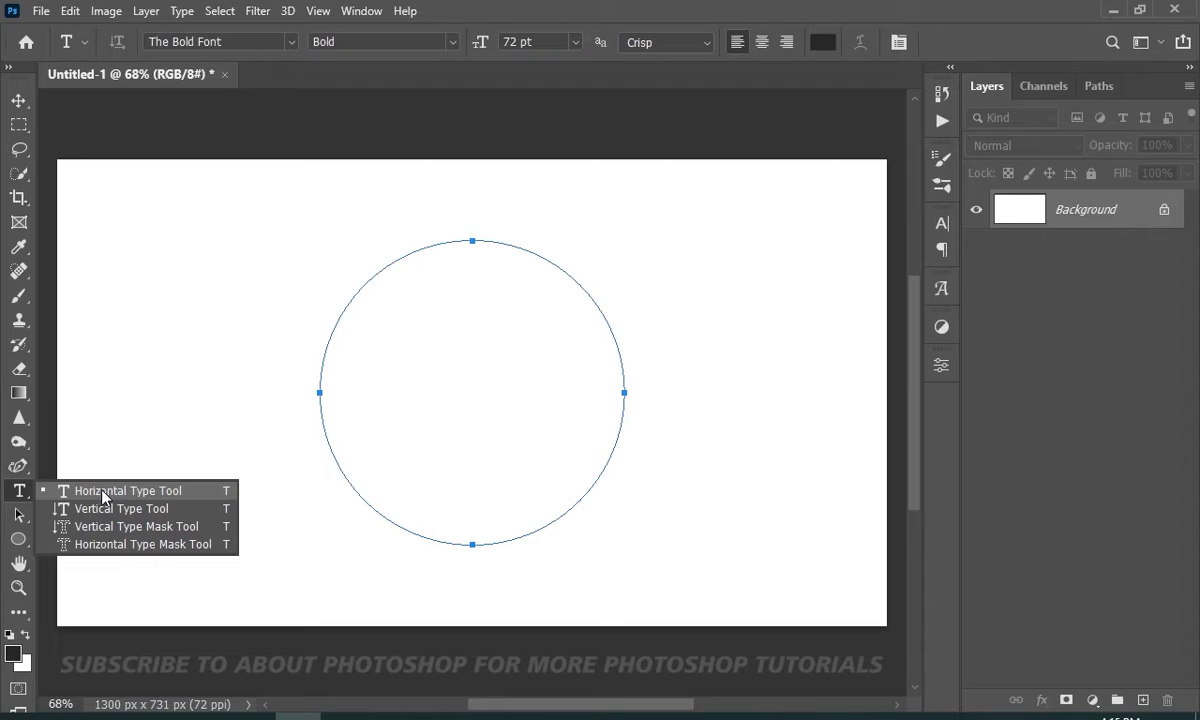
click(104, 494)
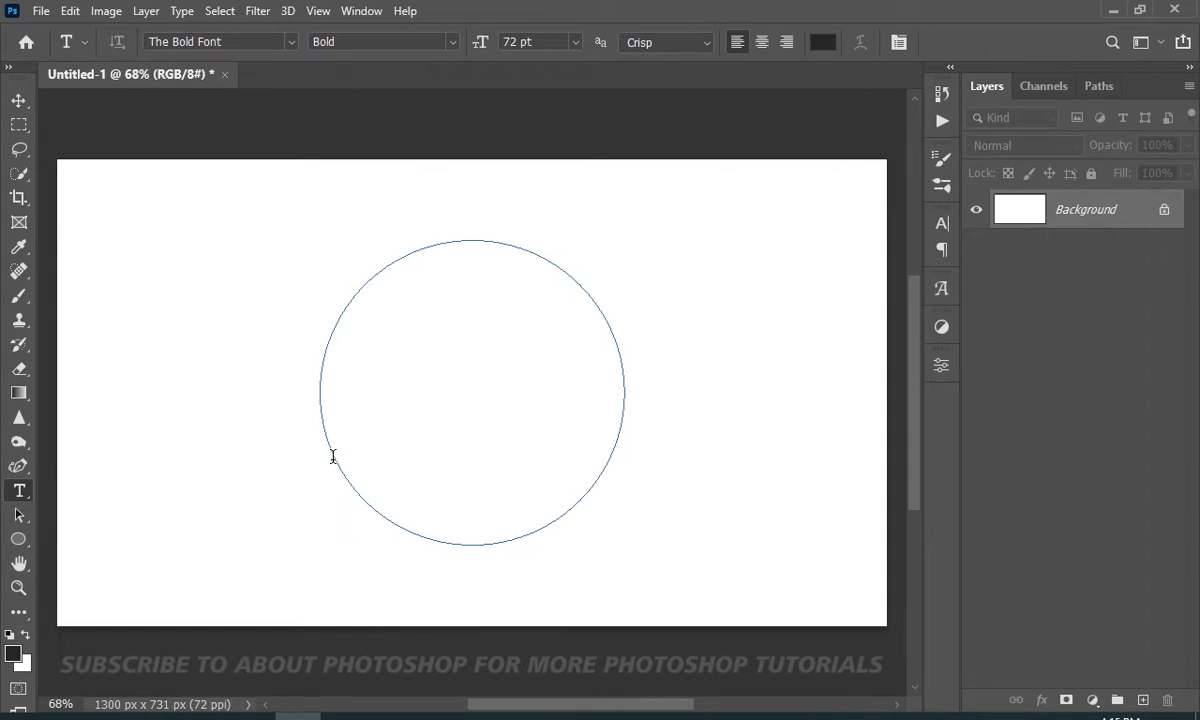
click(333, 456)
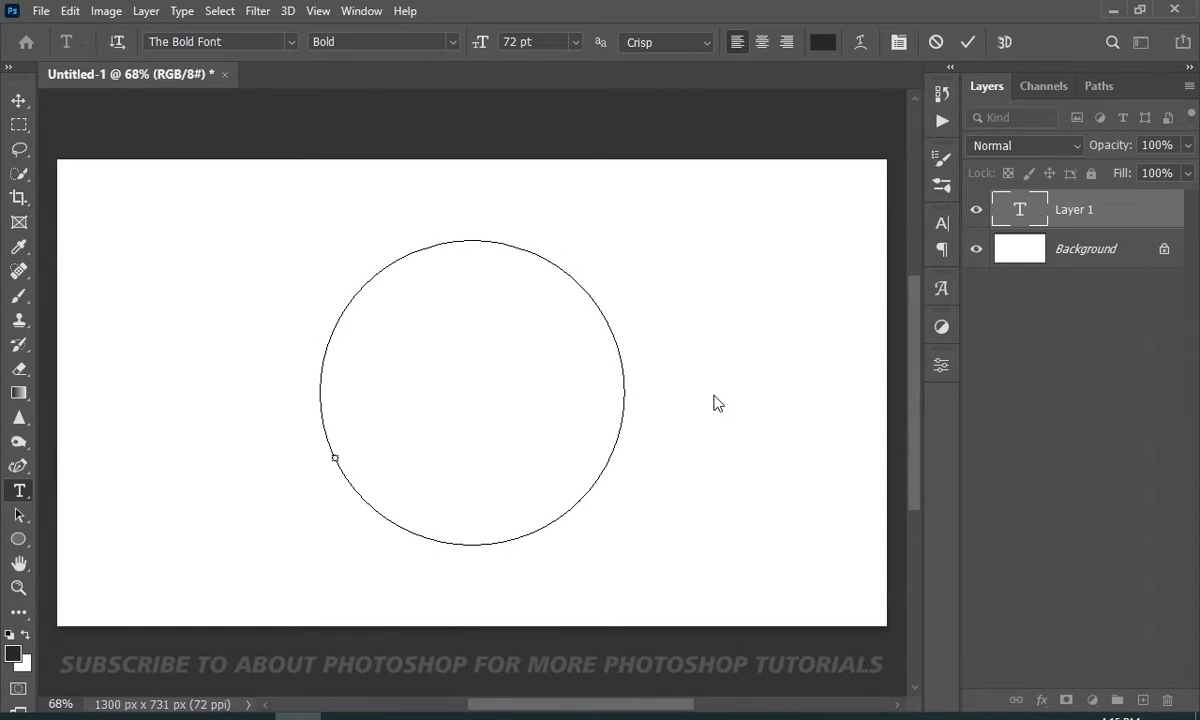
text(HOW)
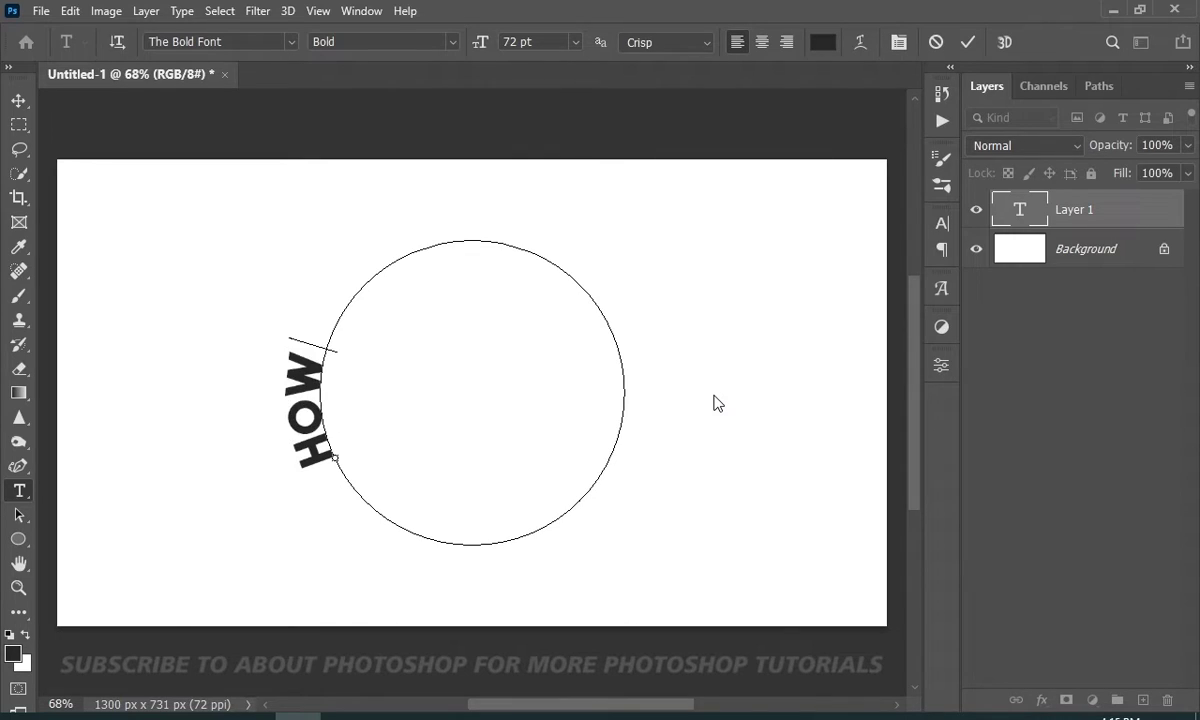
text( TO TYPE IN A CIRLE)
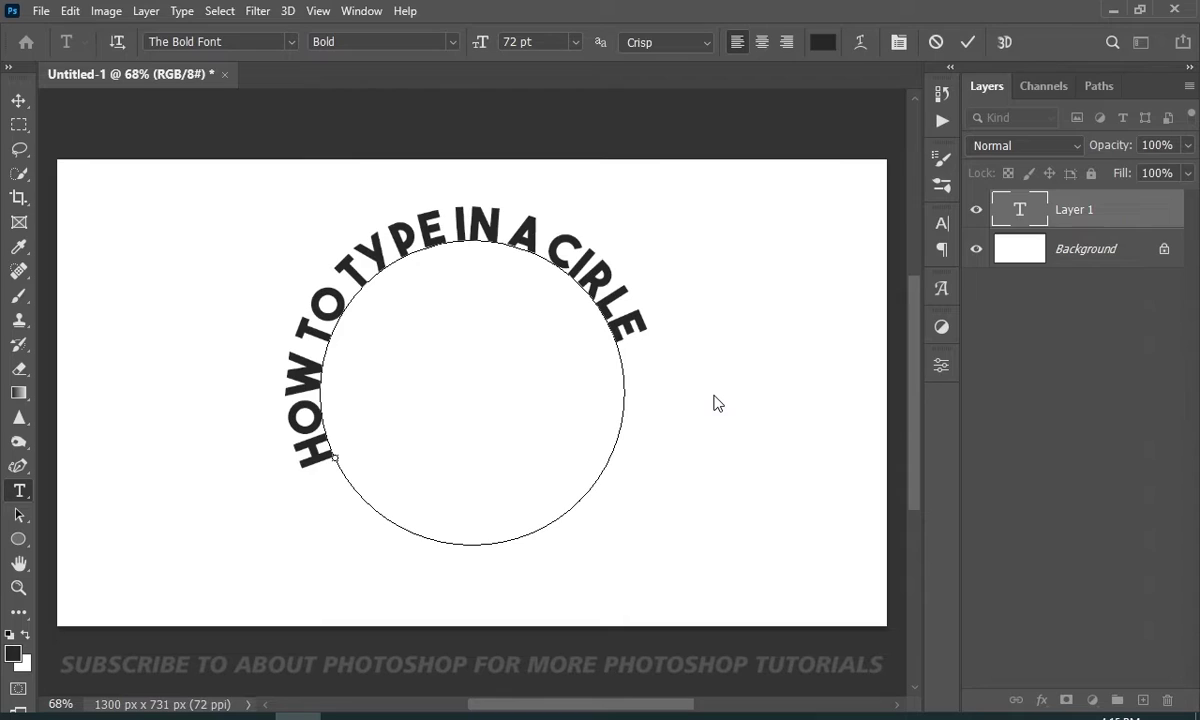
key(BackSpace)
key(BackSpace)
text(CLE)
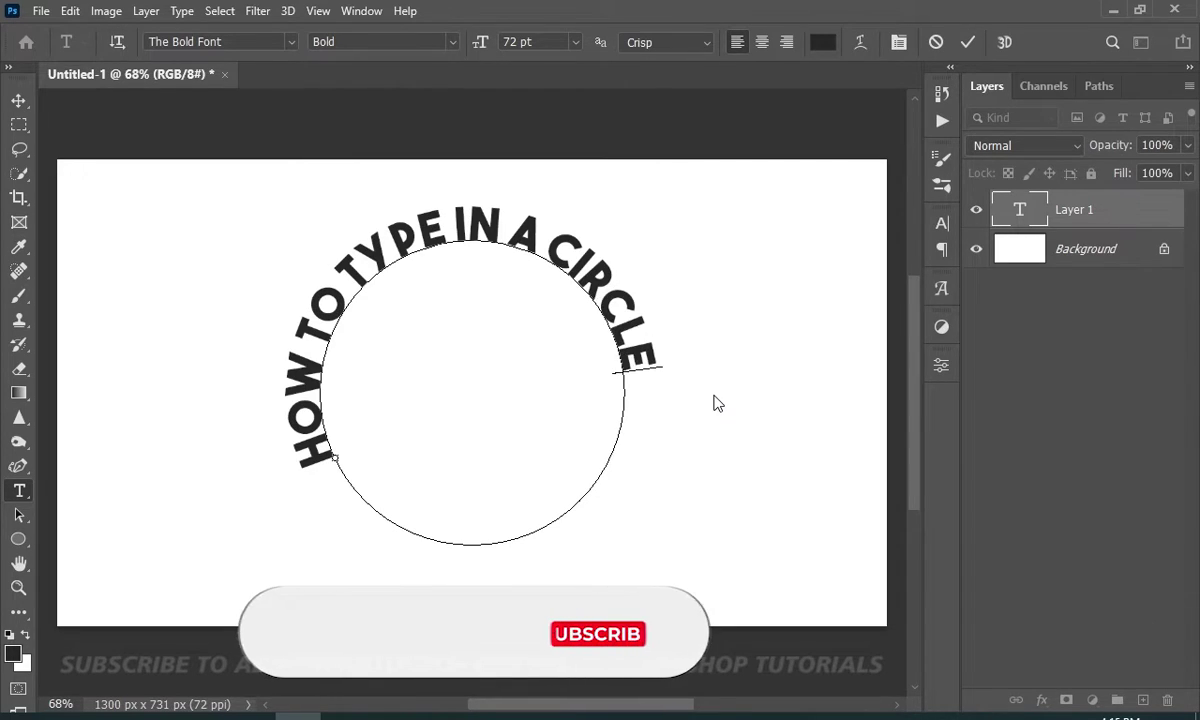
text( IN PHOTO)
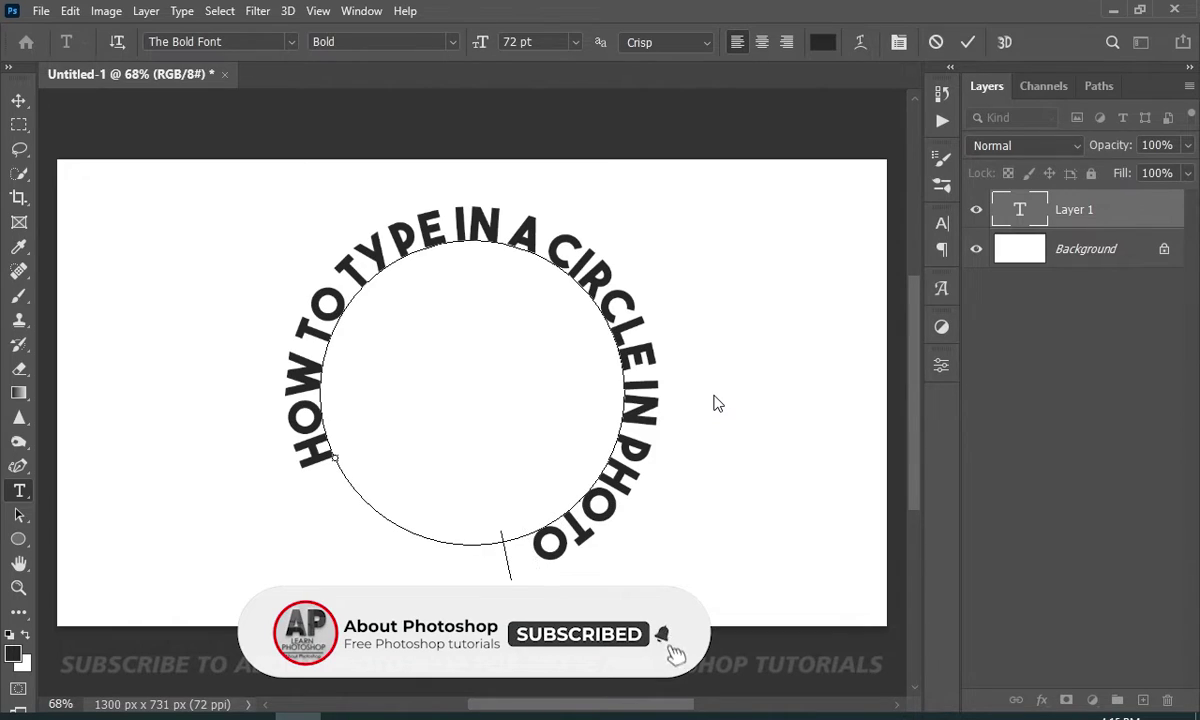
text(SHOP)
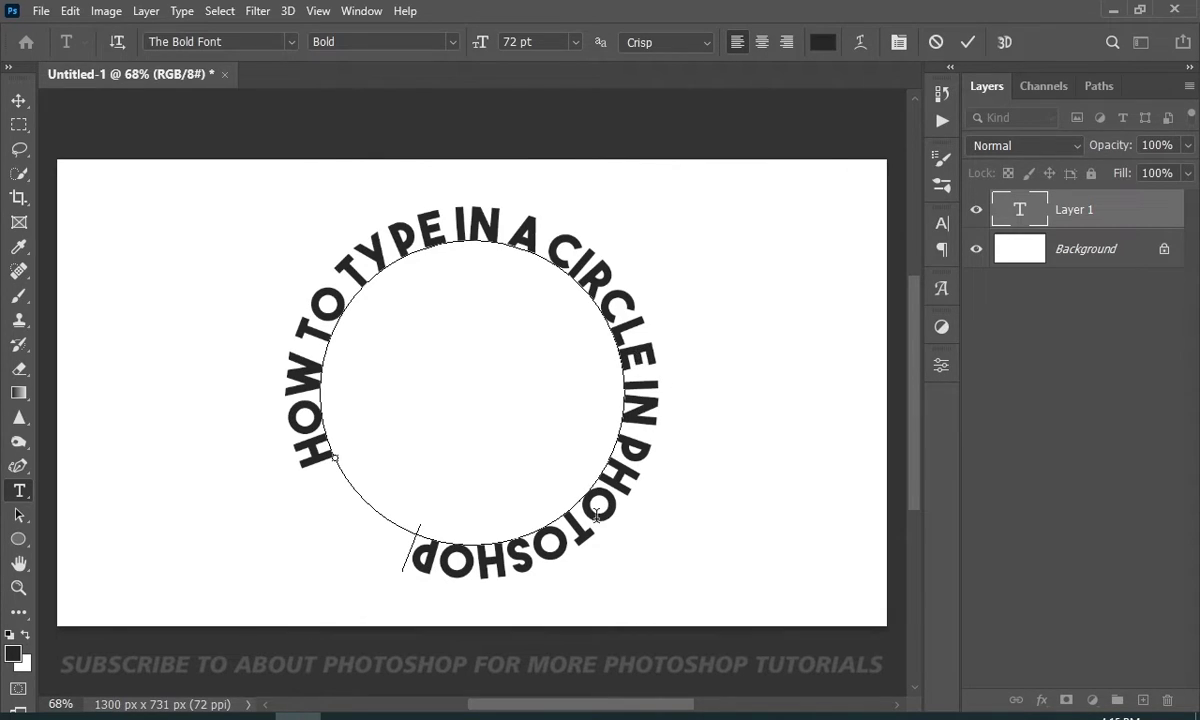
Set the font size of all the text on the circle to 60 pt.
triple_click(575, 537)
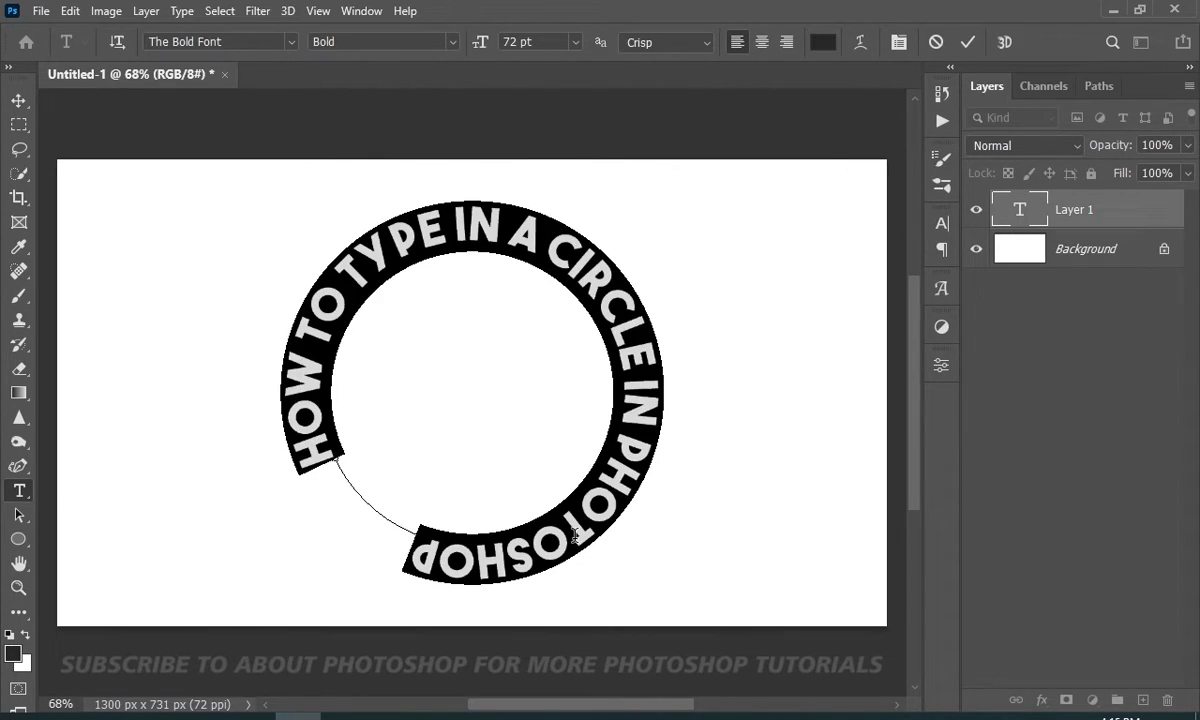
click(575, 42)
click(535, 294)
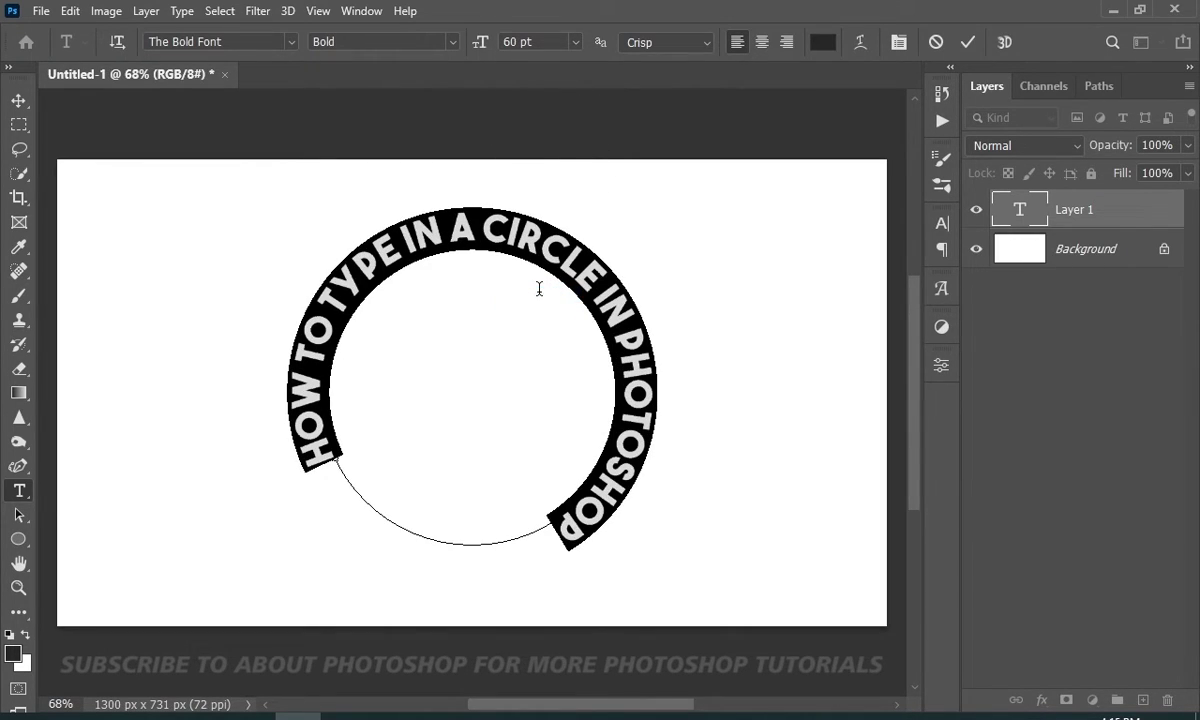
Append ", LETS SEE" to the end of the circle text and commit the text edit.
click(568, 532)
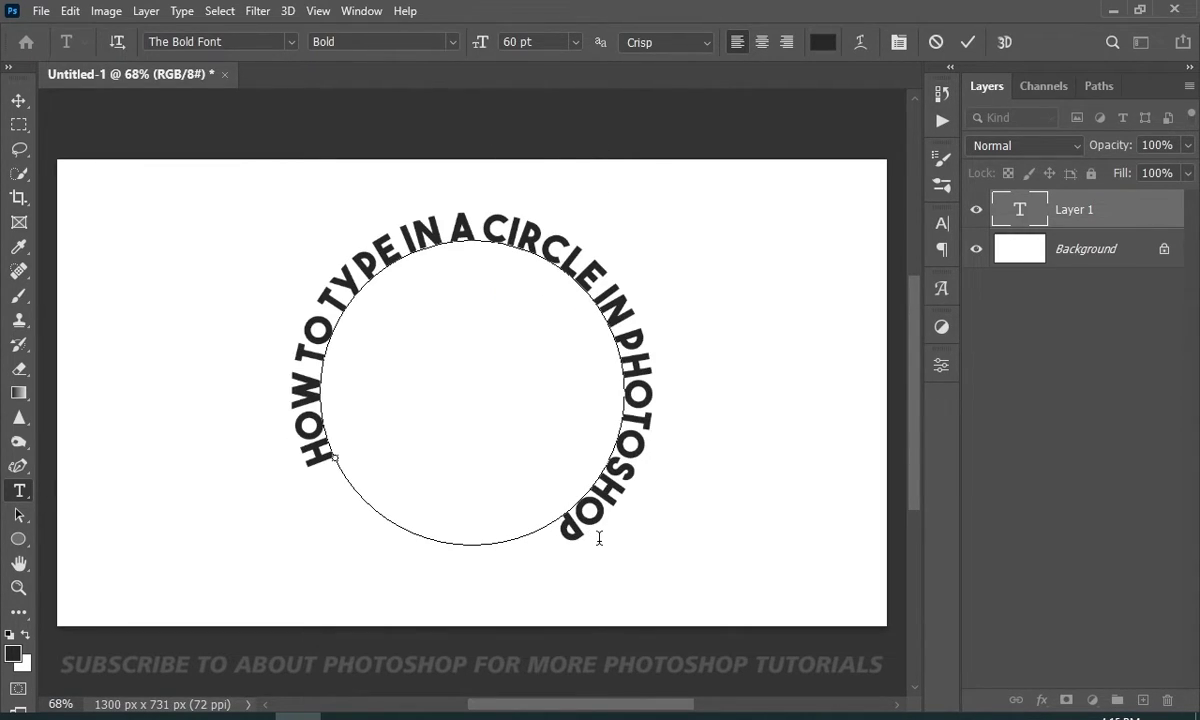
text(, TELO)
key(BackSpace)
key(BackSpace)
key(BackSpace)
key(BackSpace)
text(ELTS SEE)
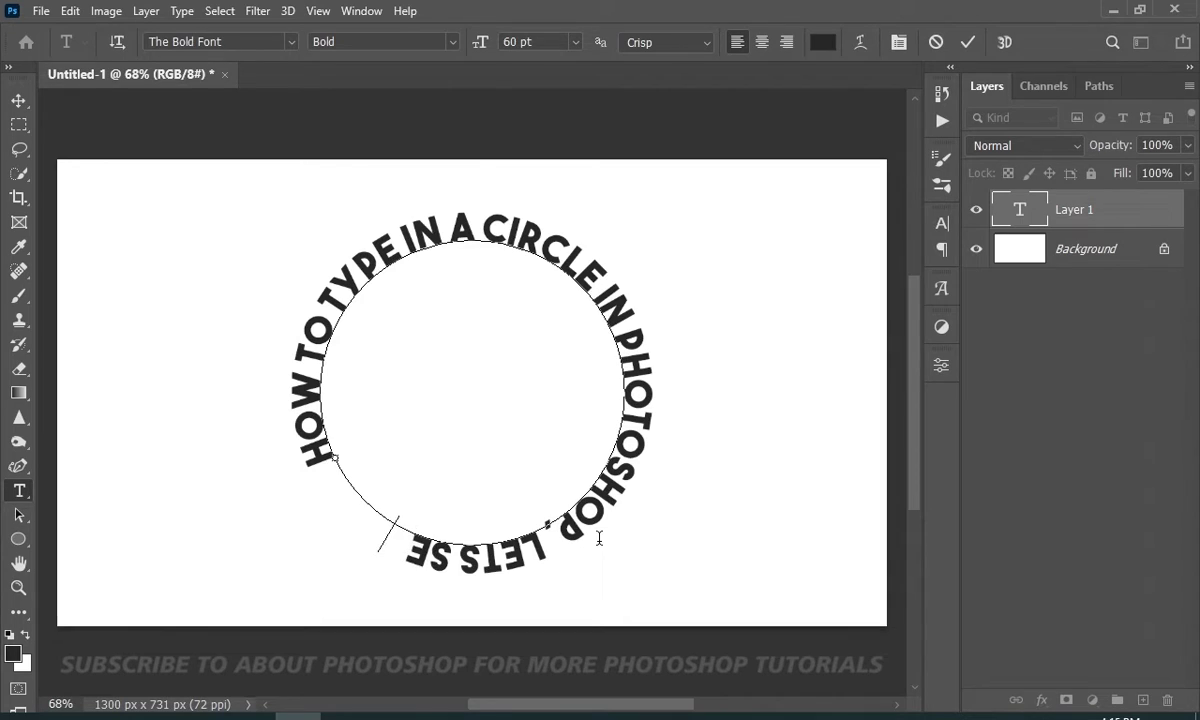
key(ctrl+Return)
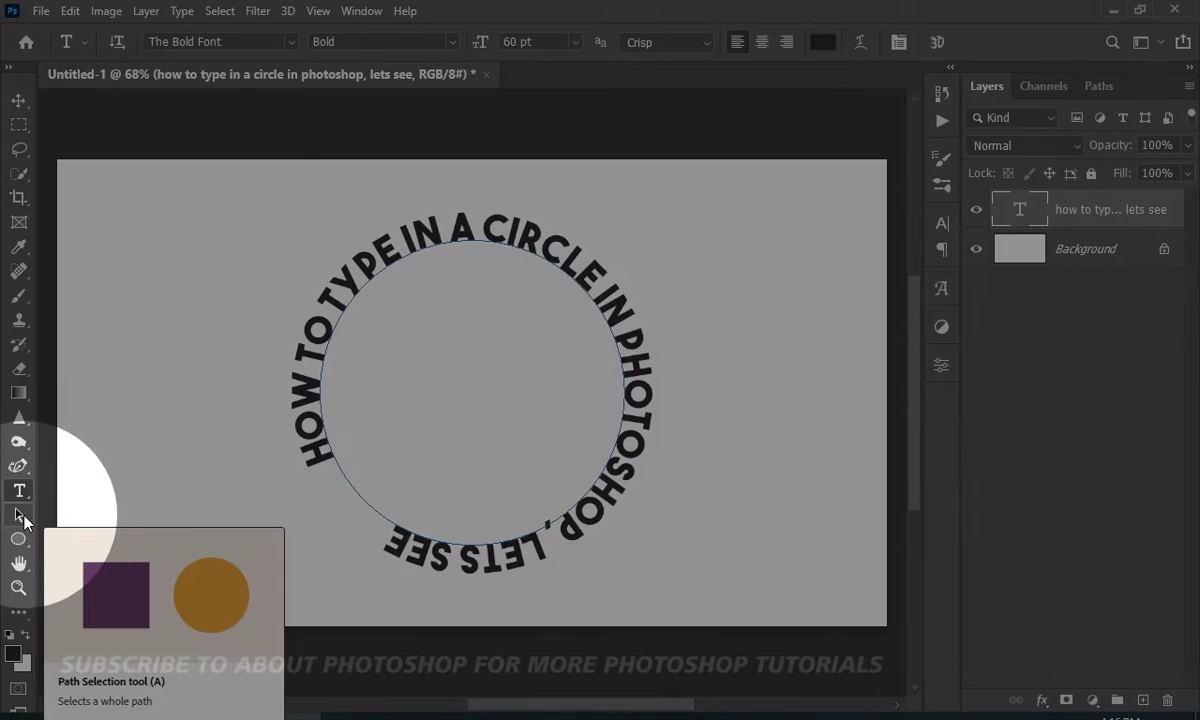
Move the text's start point along the circle to its topmost point using the Path Selection tool.
click(20, 516)
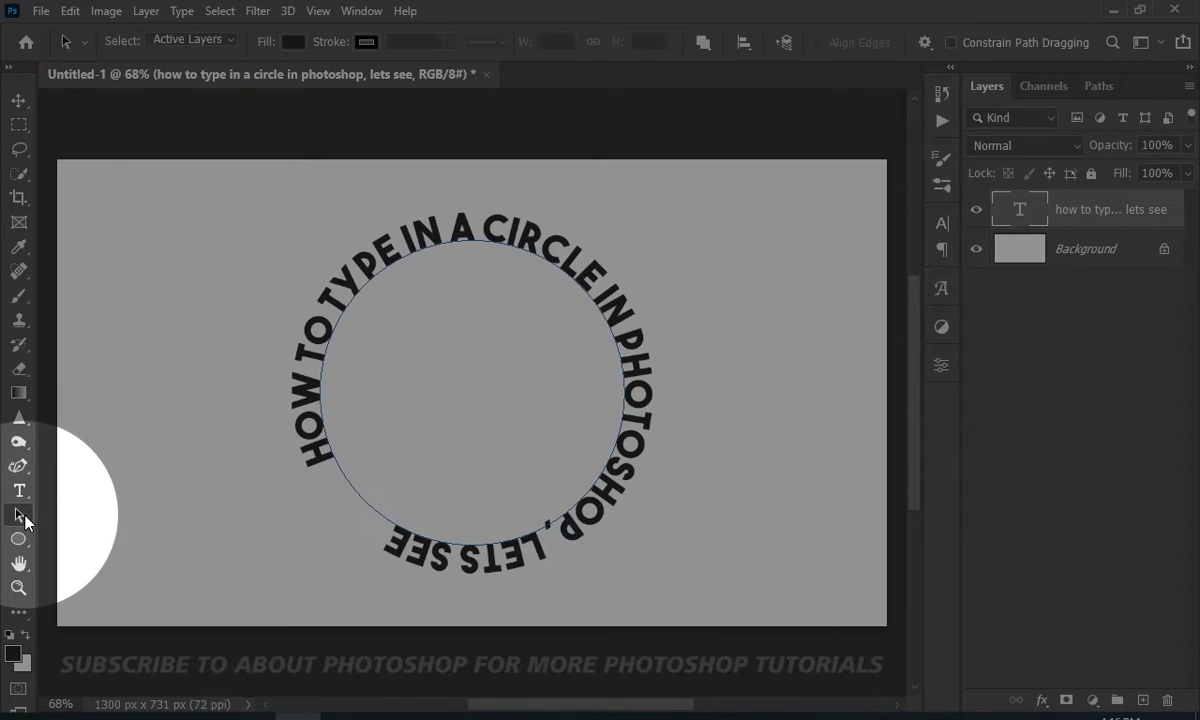
click(125, 516)
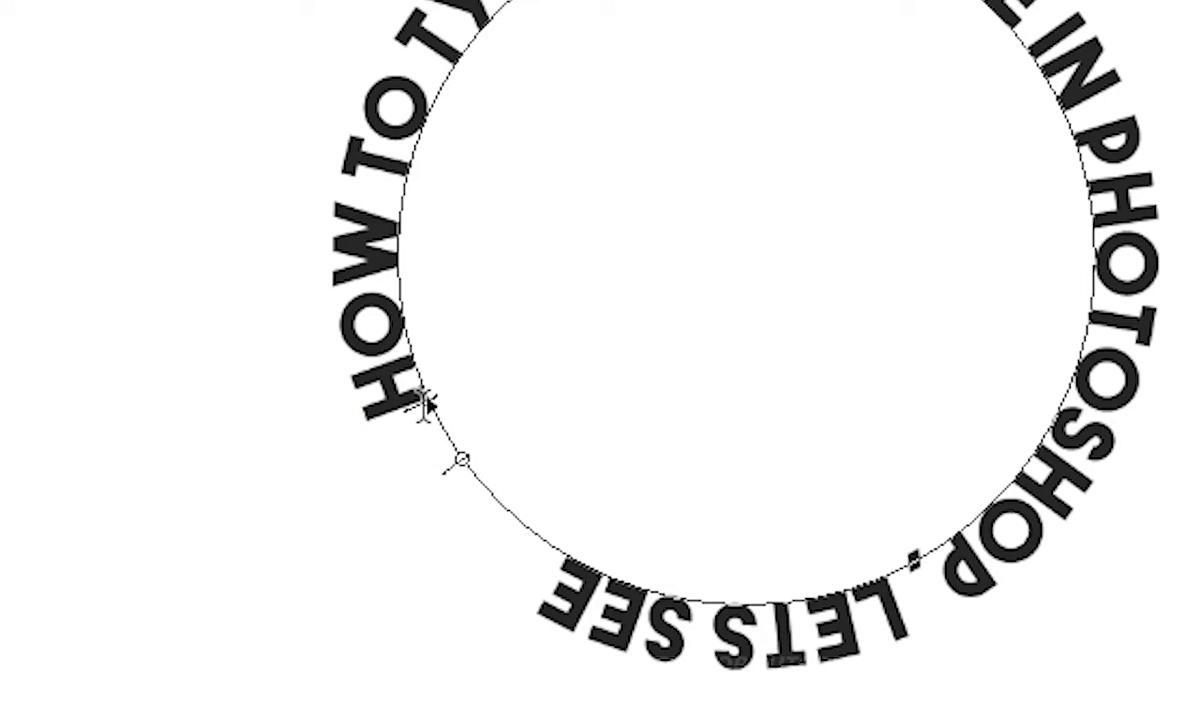
drag(422, 402, 437, 6)
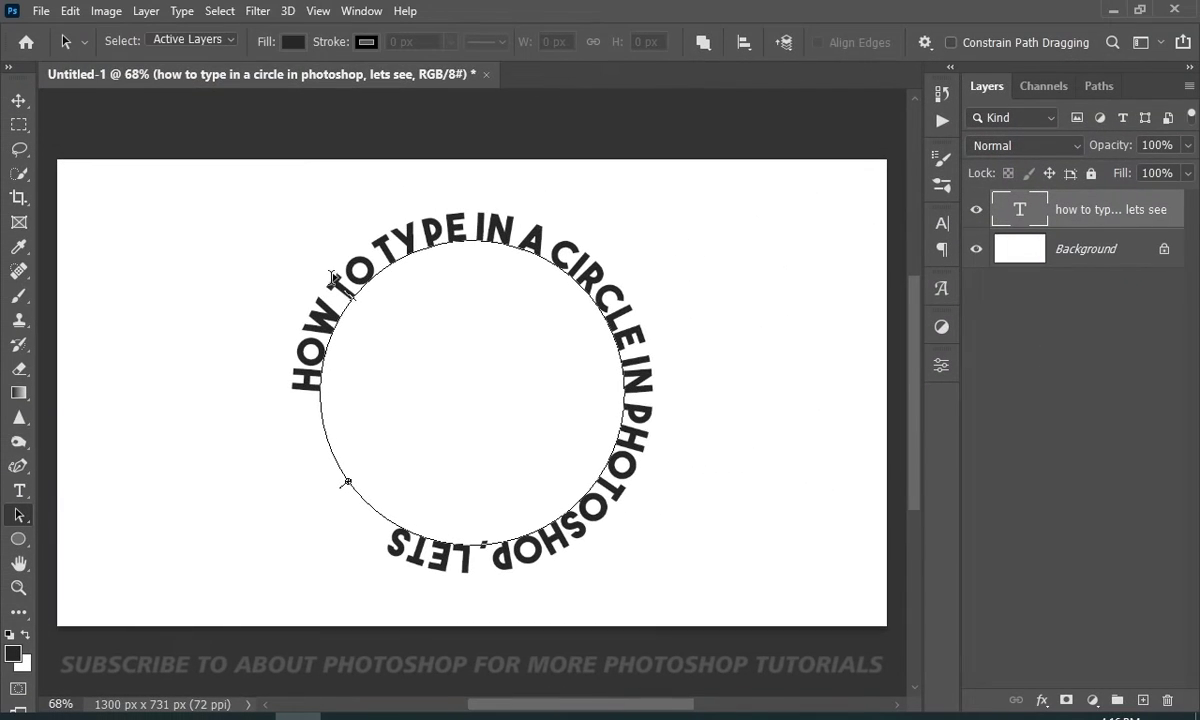
drag(333, 278, 476, 212)
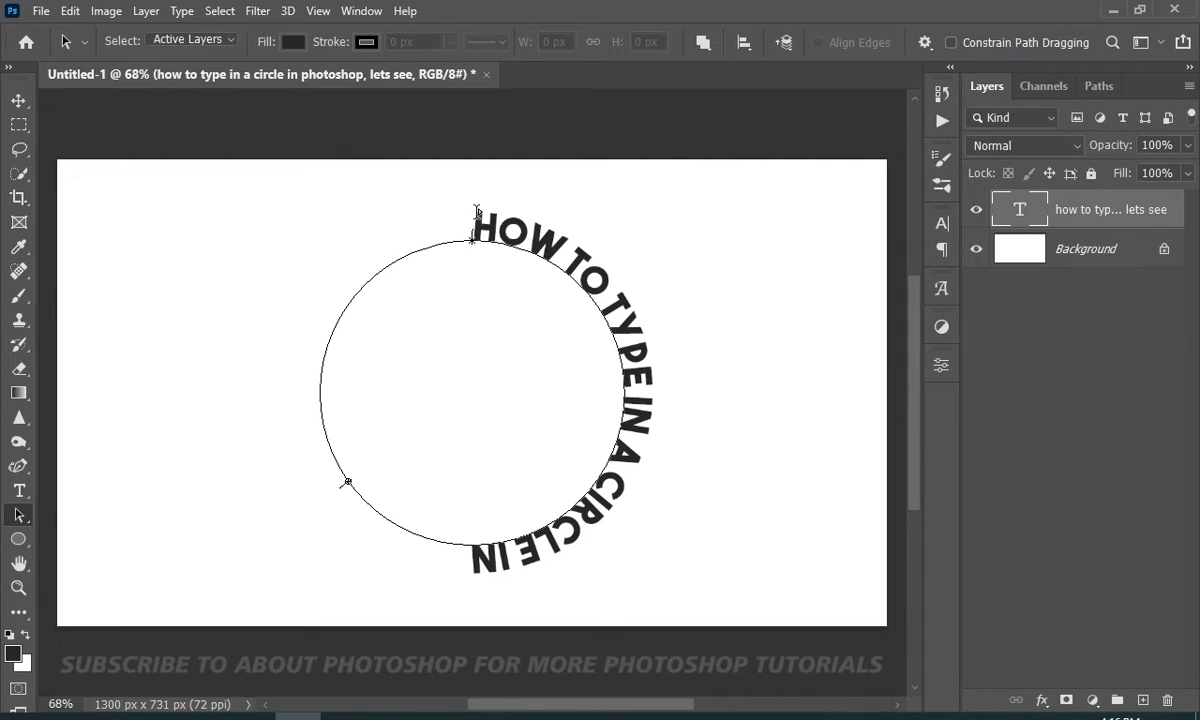
drag(476, 212, 476, 212)
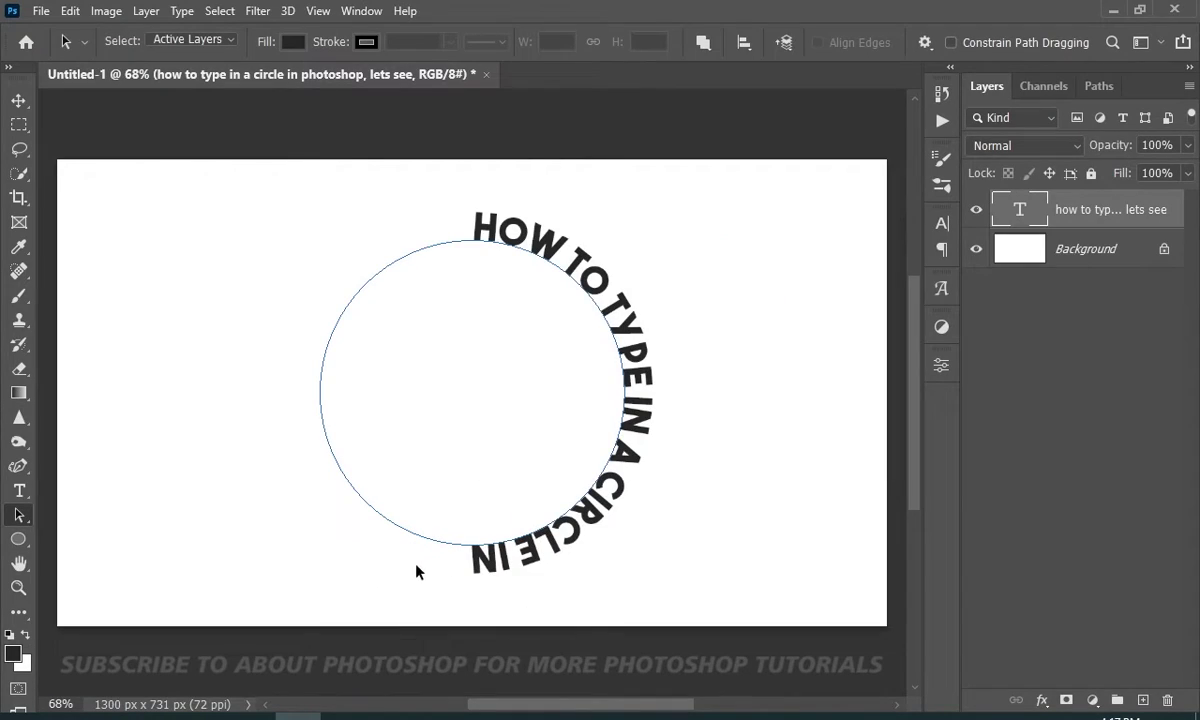
Move the text's end point clockwise to just before the circle's top so the whole phrase fits around the path.
click(329, 452)
mouse_move(329, 452)
mouse_down()
mouse_move(319, 410)
mouse_move(332, 364)
mouse_move(344, 373)
mouse_move(322, 350)
mouse_move(292, 356)
mouse_move(358, 281)
mouse_move(442, 242)
mouse_up()
click(439, 232)
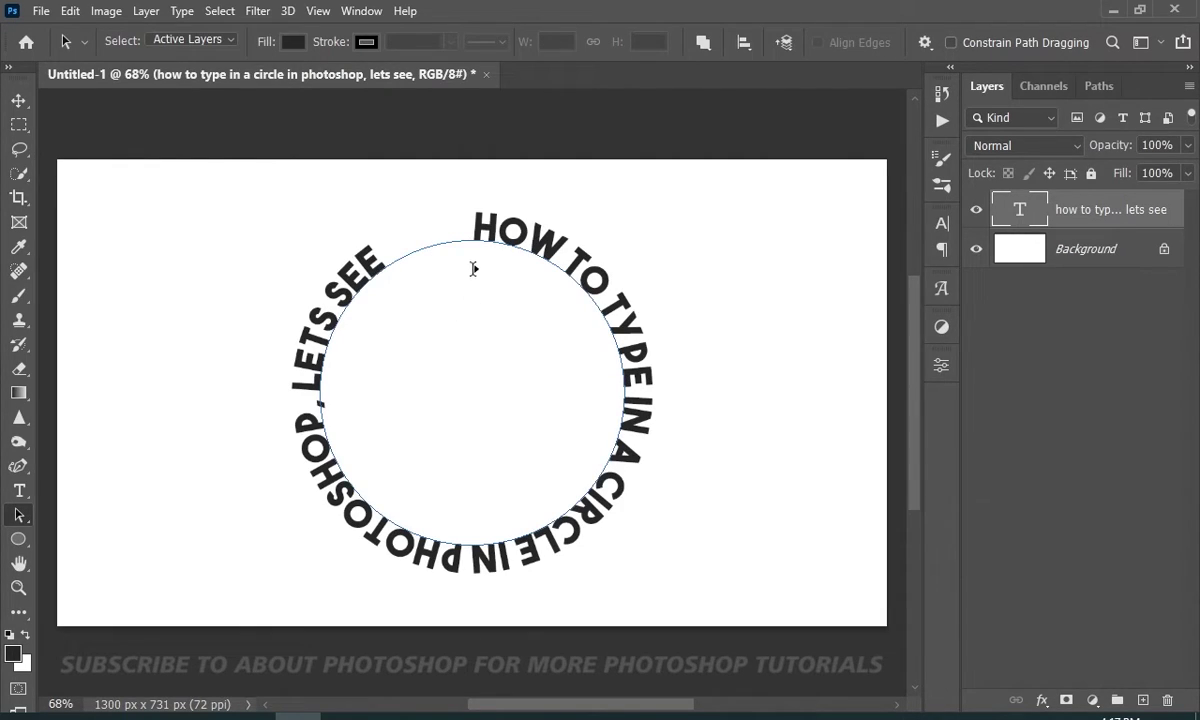
click(442, 242)
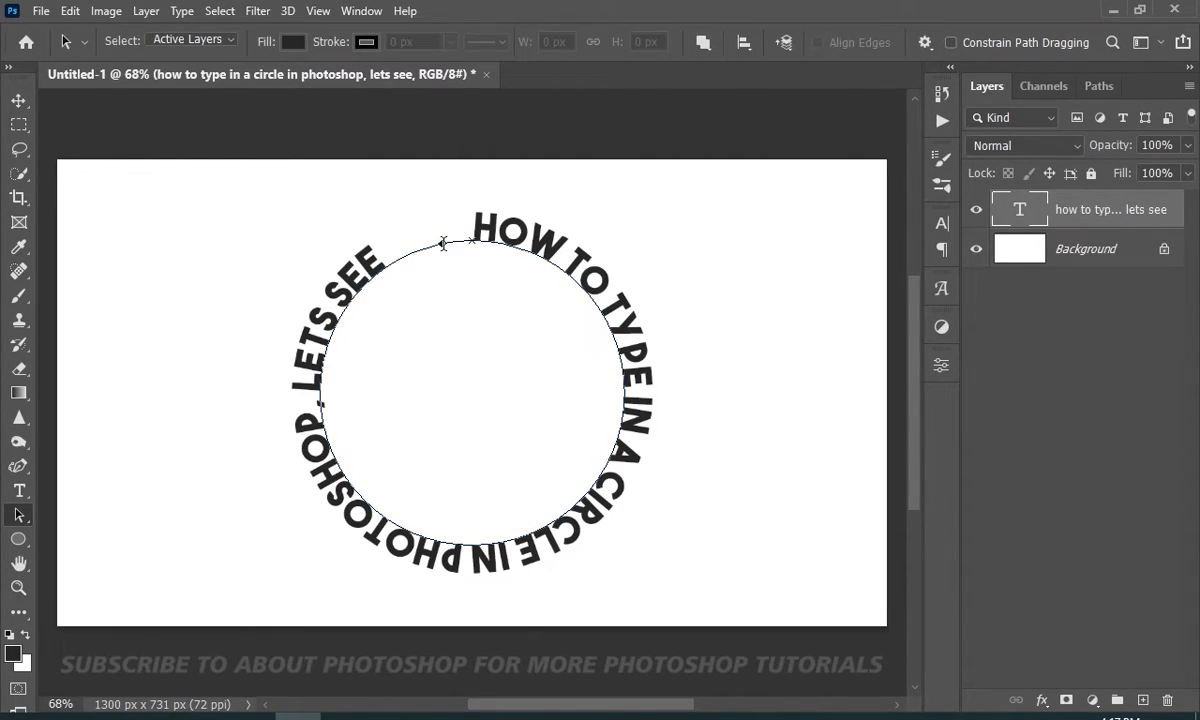
drag(463, 351, 413, 199)
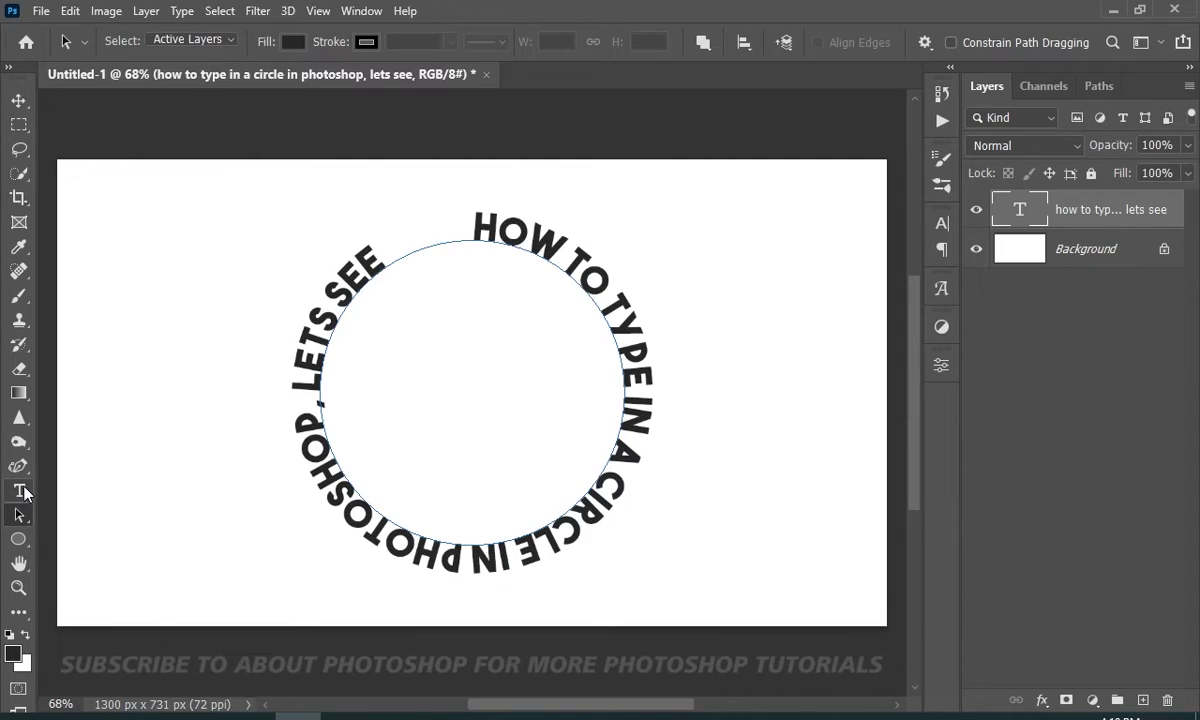
Replace all the text on the circle with "YOUR TEXT HERE".
click(21, 490)
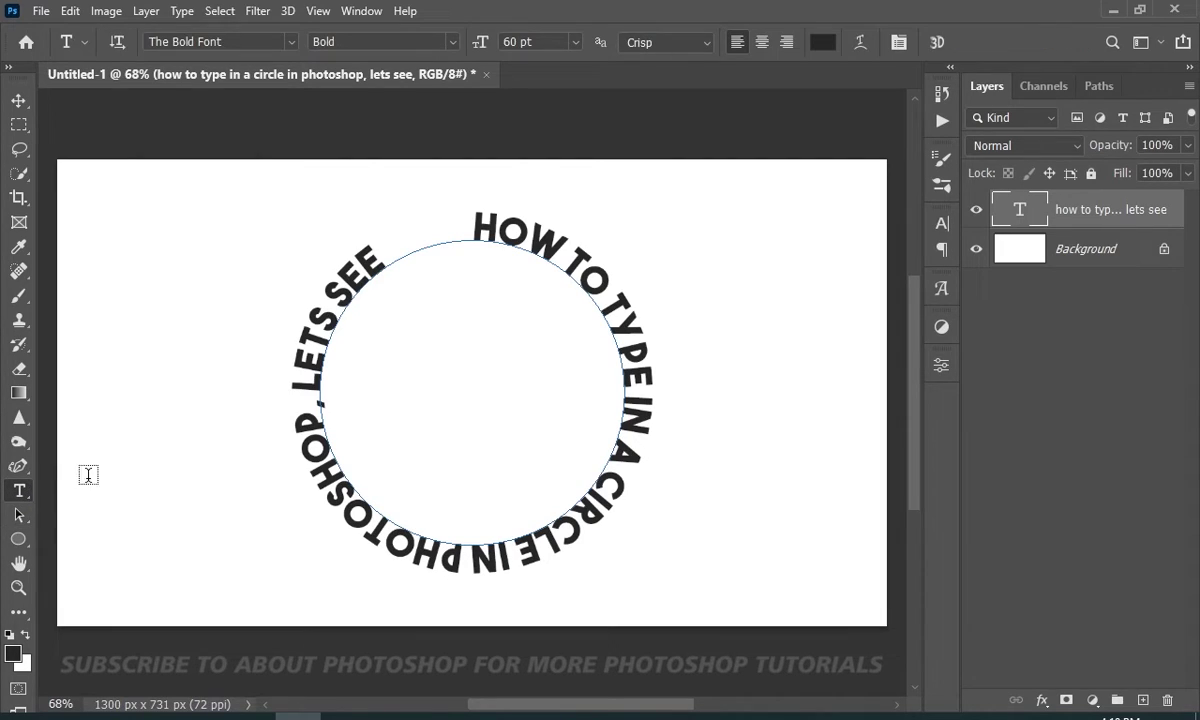
triple_click(632, 452)
text(YOUR TEXT HERE)
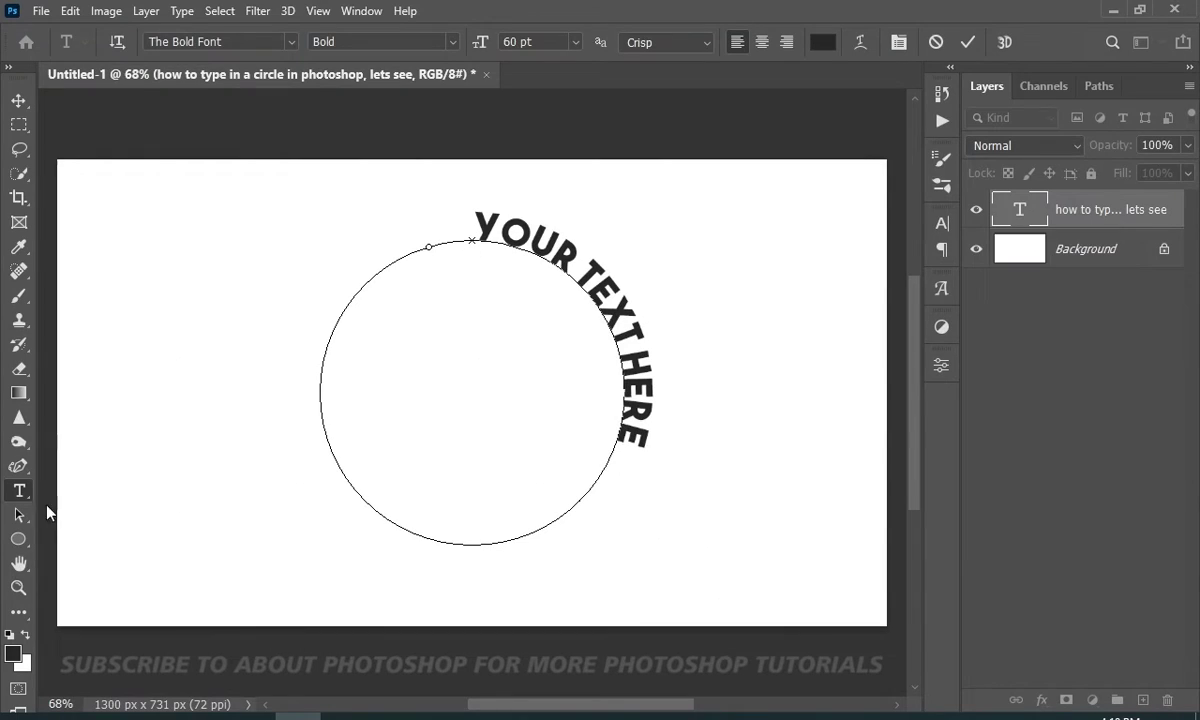
Reposition the text's start and end points on the path so the phrase is centred over the circle's upper arc.
click(18, 514)
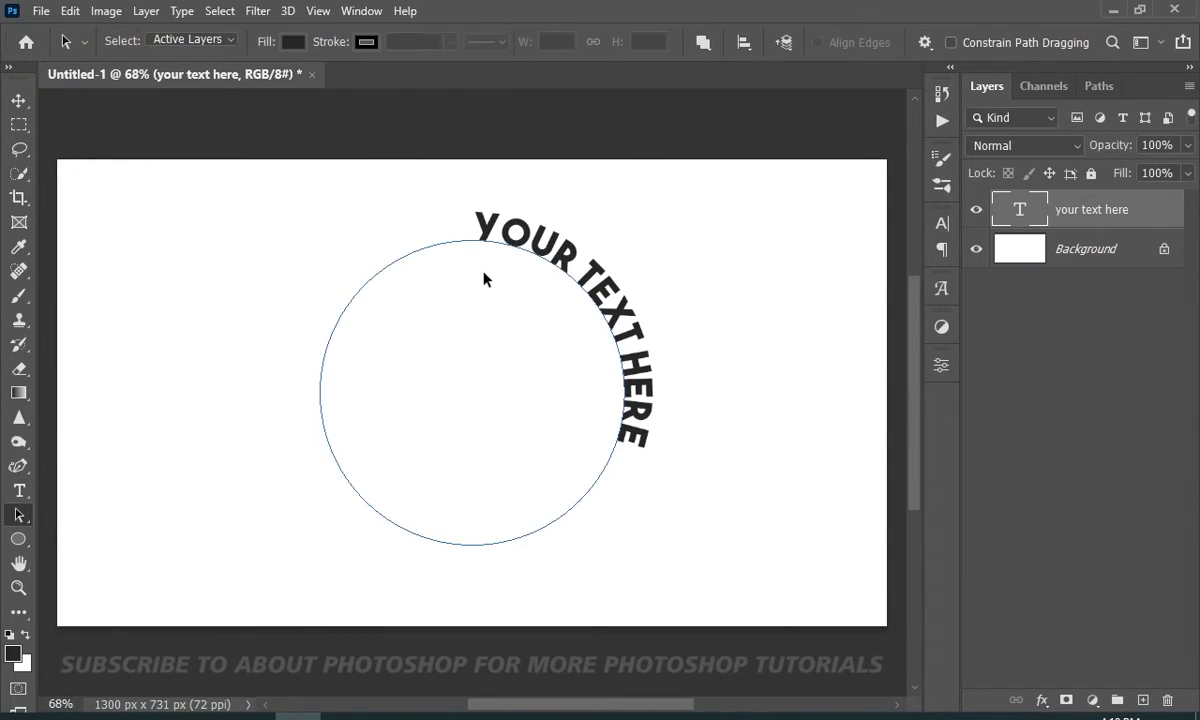
drag(464, 236, 437, 242)
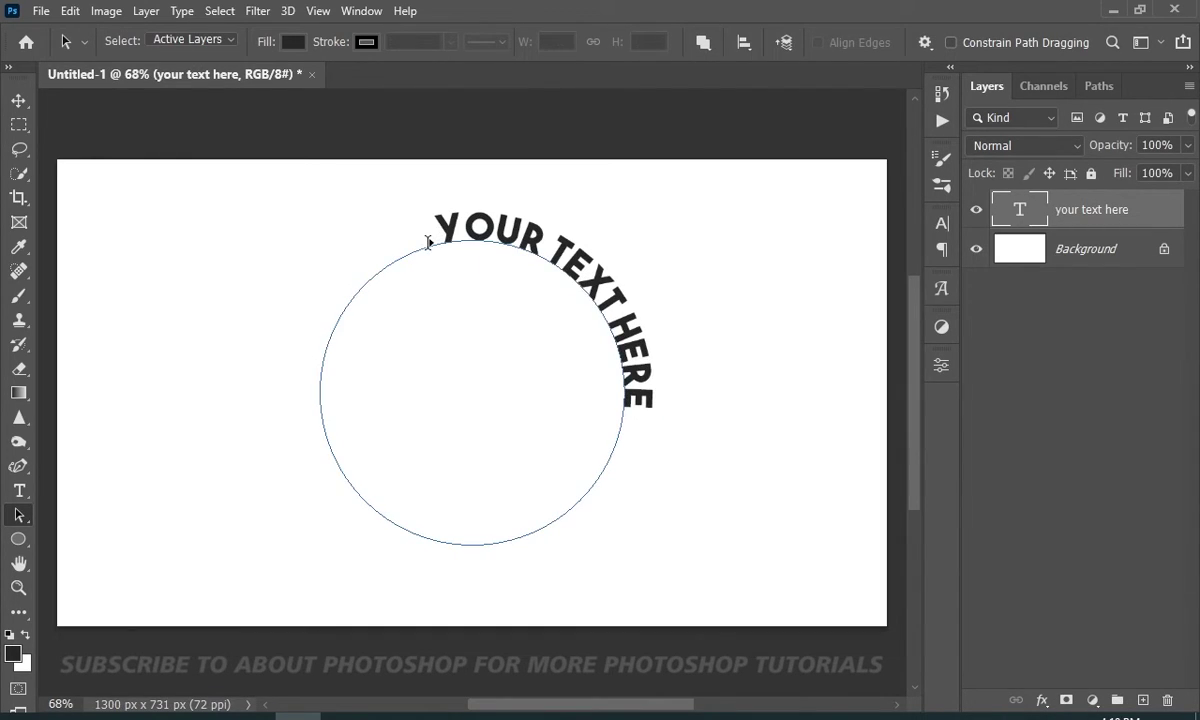
mouse_move(345, 322)
mouse_down()
mouse_move(319, 423)
mouse_move(330, 452)
mouse_up()
drag(416, 246, 343, 294)
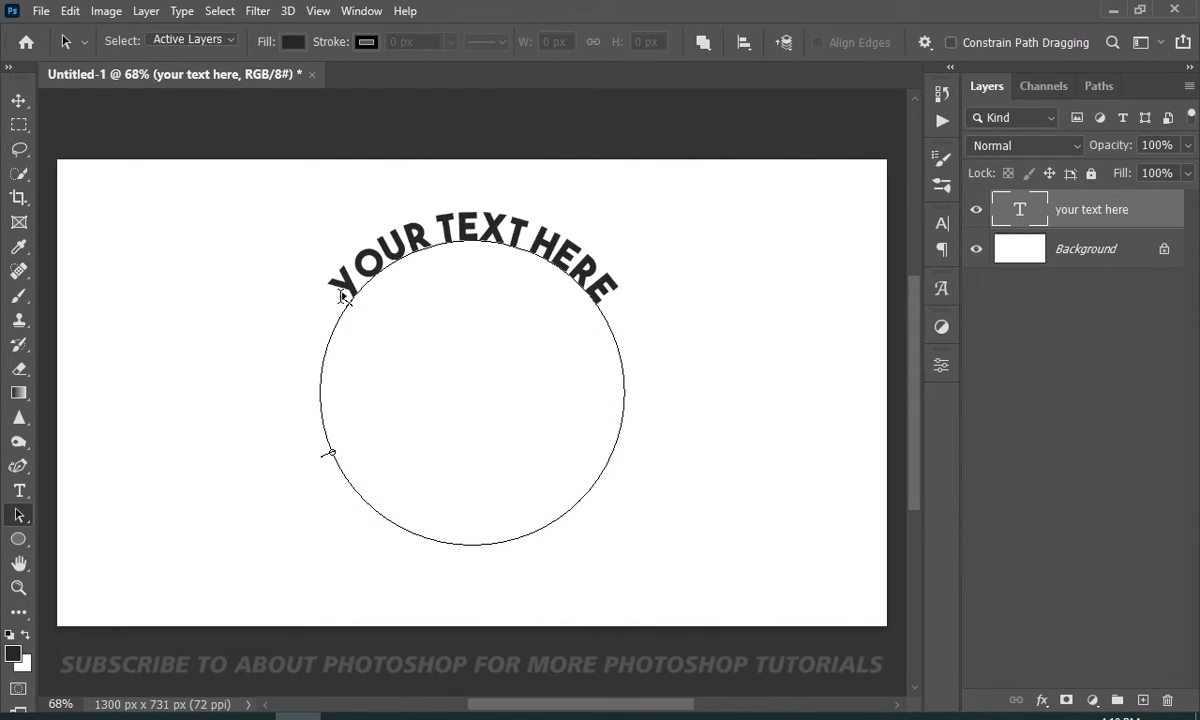
drag(344, 295, 350, 298)
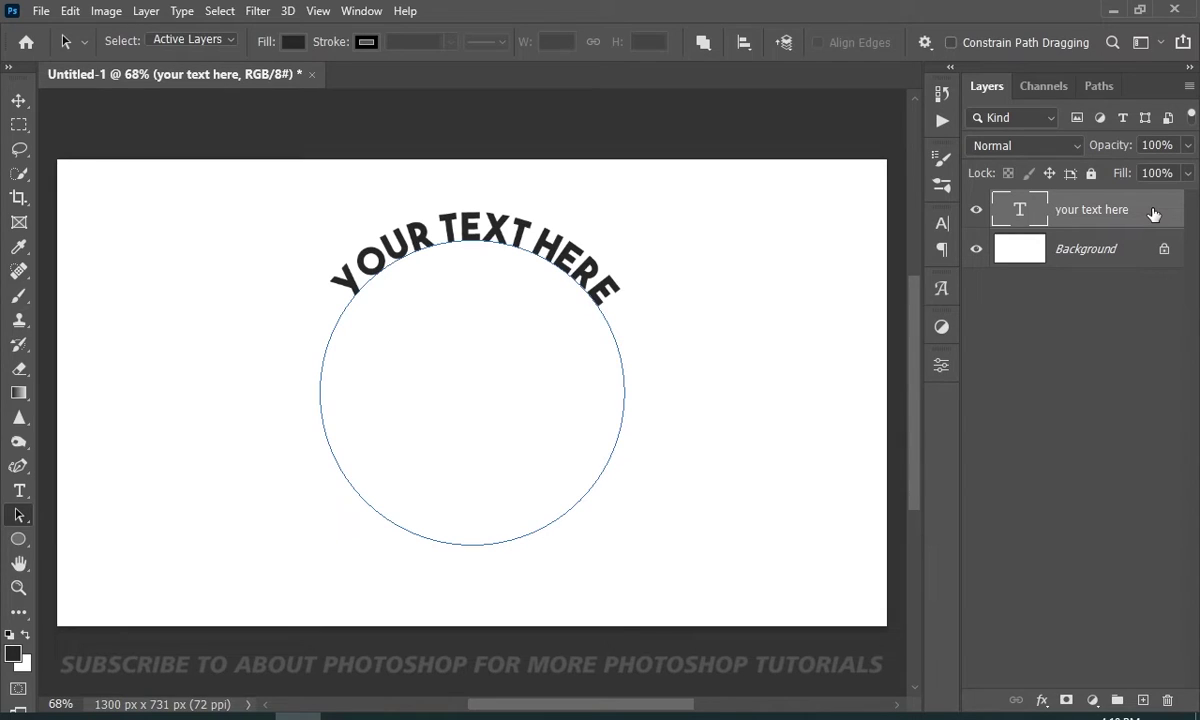
Duplicate the text layer and flip the copy to the inside of the circle along its lower arc.
key(ctrl+j)
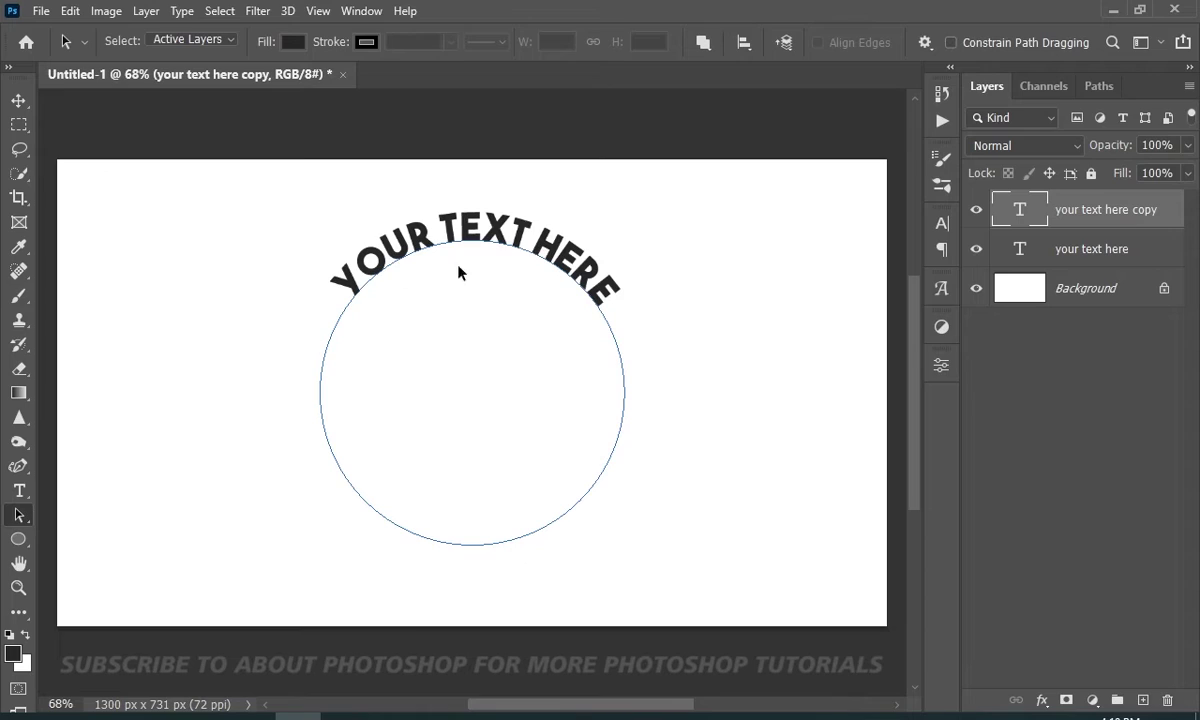
click(522, 239)
mouse_move(652, 478)
mouse_down()
mouse_move(571, 600)
mouse_move(485, 627)
mouse_move(600, 568)
mouse_move(650, 499)
mouse_move(585, 492)
mouse_move(571, 521)
mouse_move(575, 486)
mouse_move(510, 375)
mouse_move(544, 386)
mouse_move(566, 413)
mouse_move(584, 488)
mouse_move(593, 478)
mouse_move(580, 481)
mouse_up()
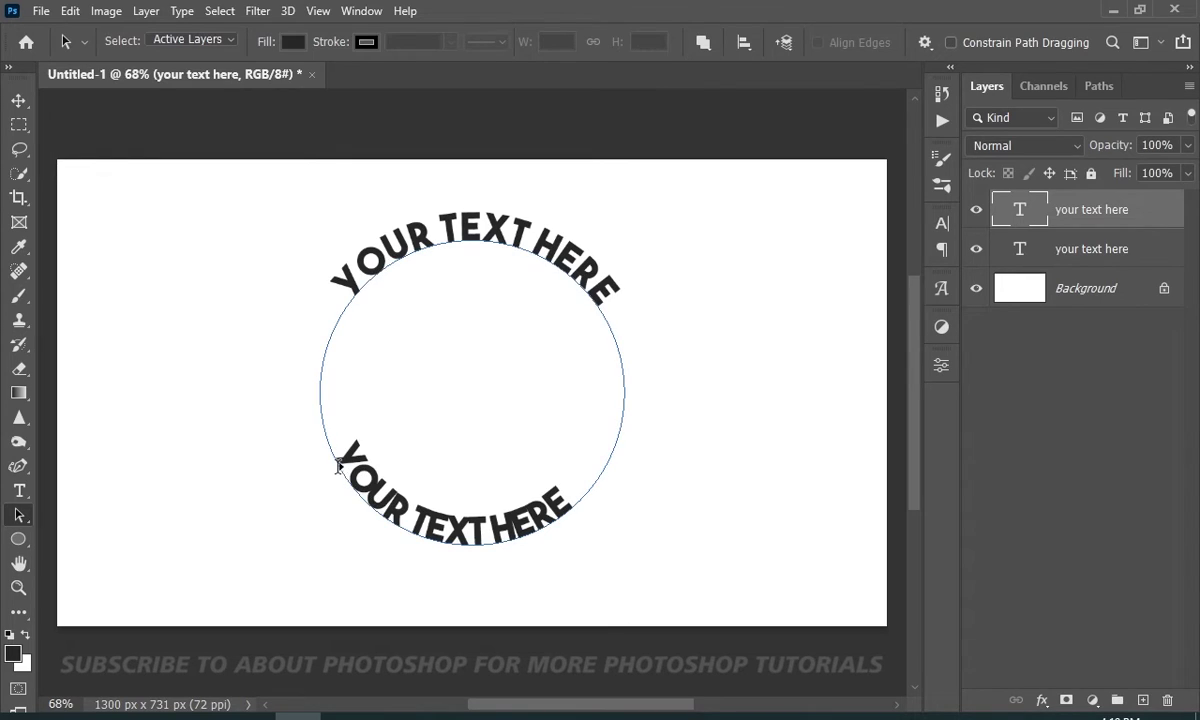
Adjust the start and end points of the lower text to centre it along the circle's bottom arc.
drag(322, 450, 349, 471)
mouse_move(598, 488)
mouse_down()
mouse_move(618, 459)
mouse_move(582, 430)
mouse_move(571, 440)
mouse_move(566, 417)
mouse_move(603, 445)
mouse_up()
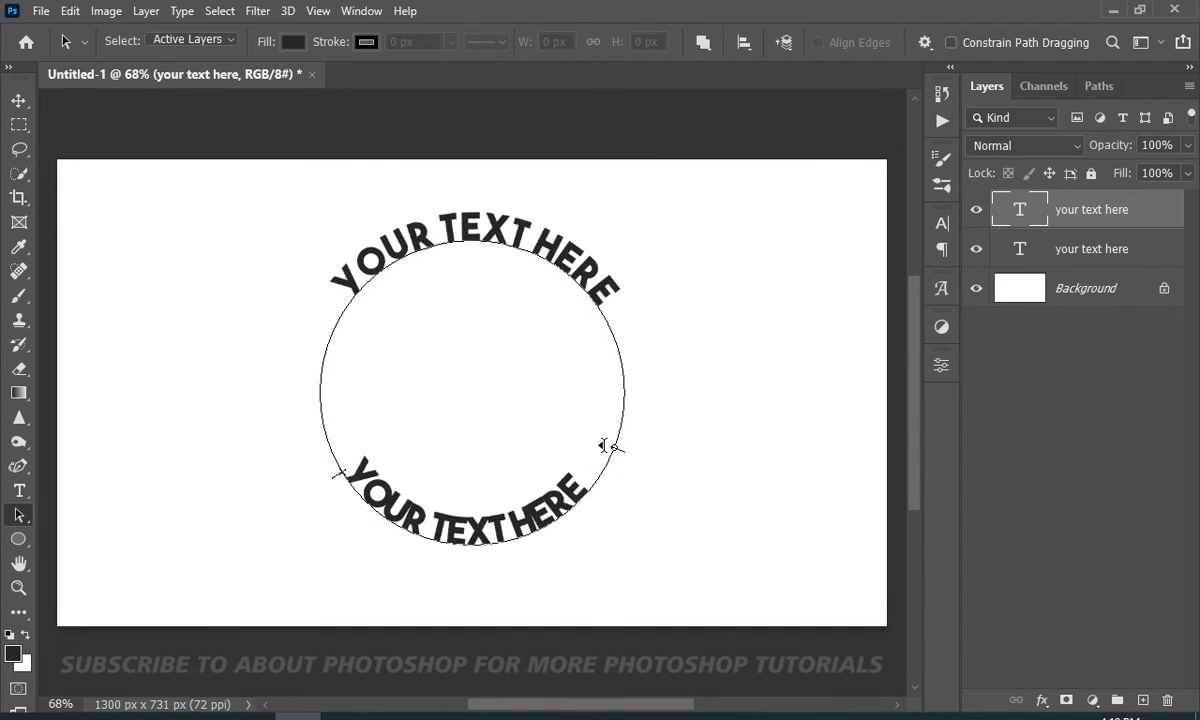
drag(340, 470, 356, 482)
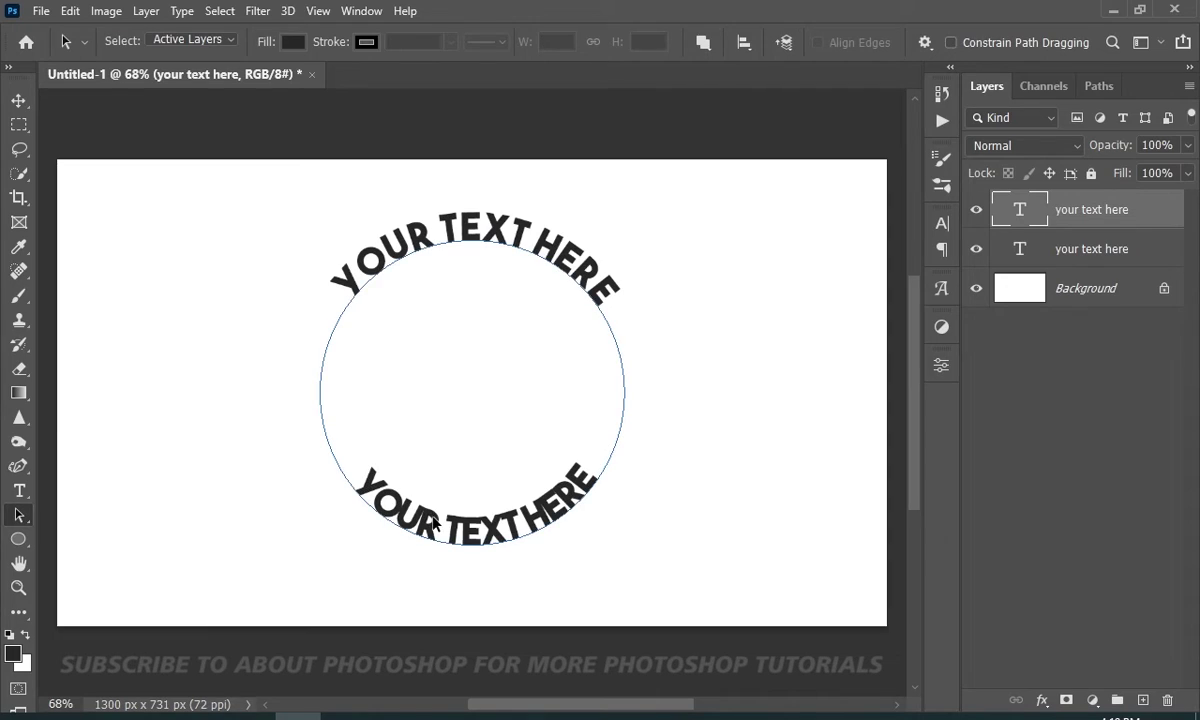
Widen the letter spacing of the entire lower text as far as it still fits within its path limits.
click(19, 490)
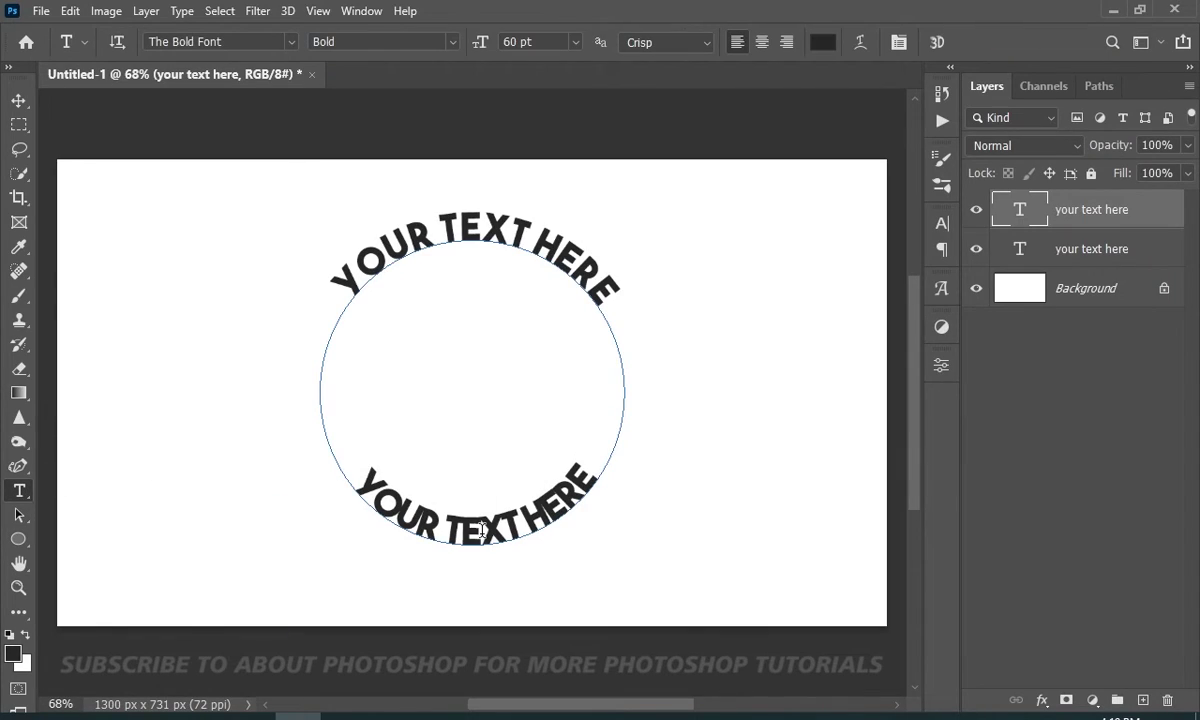
triple_click(479, 520)
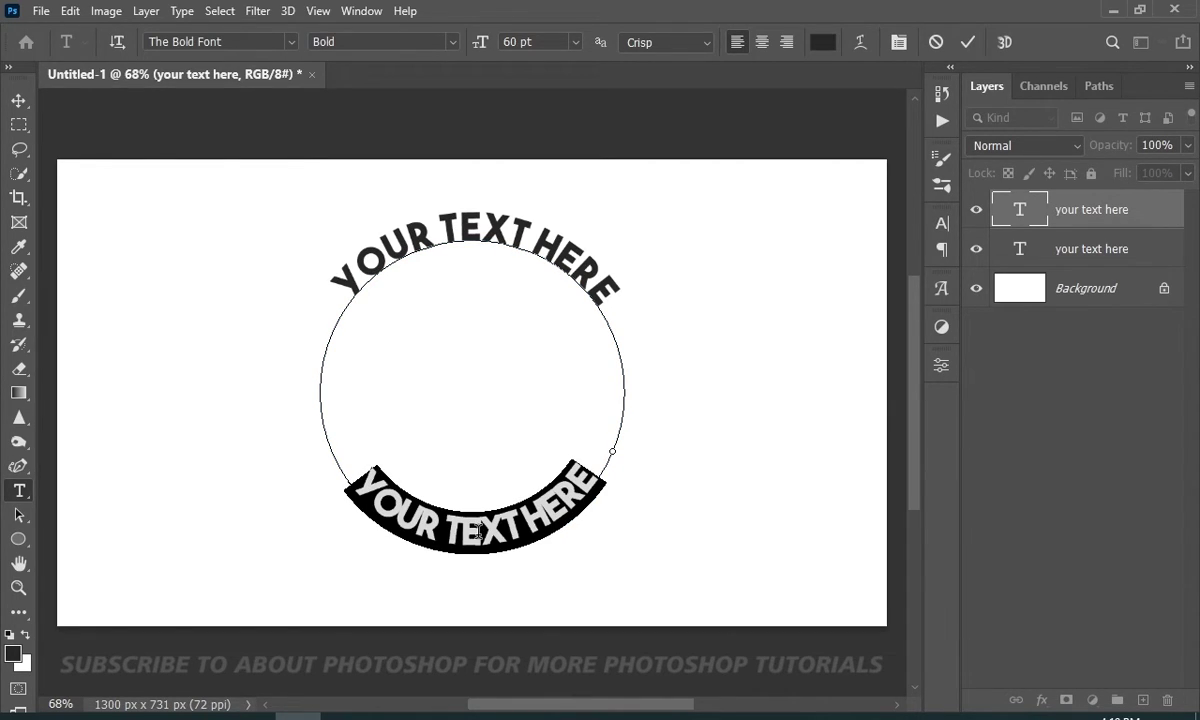
key(alt+Right)
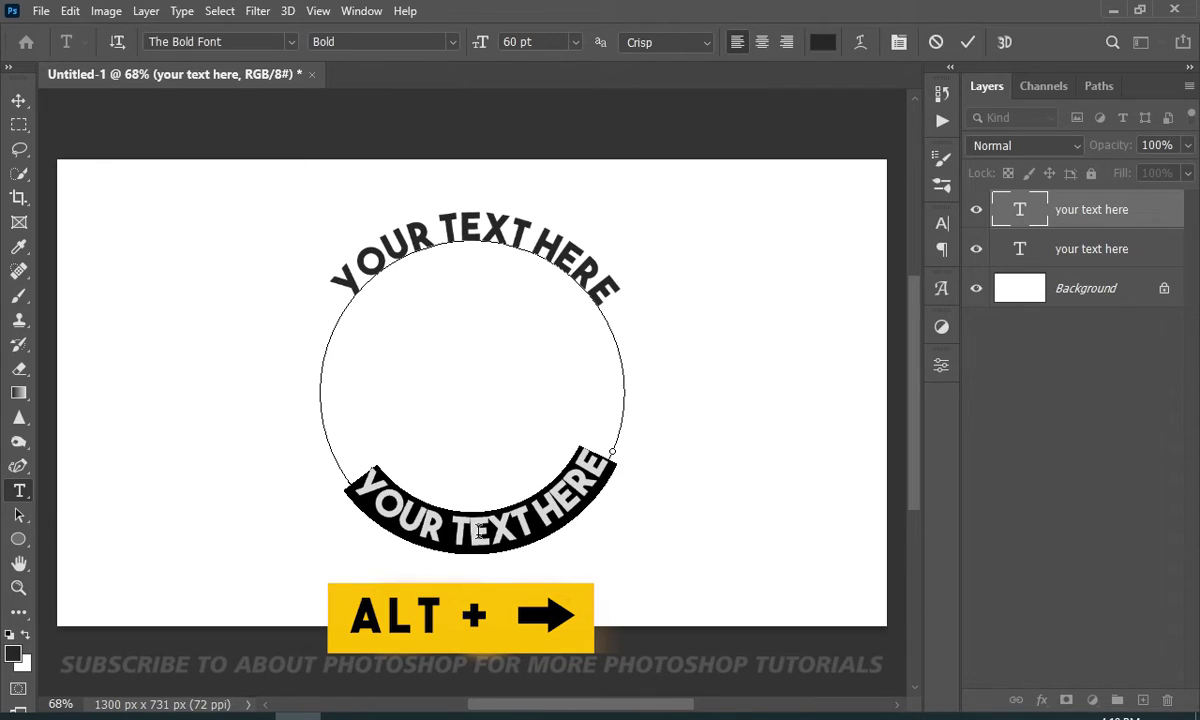
key(alt+Right)
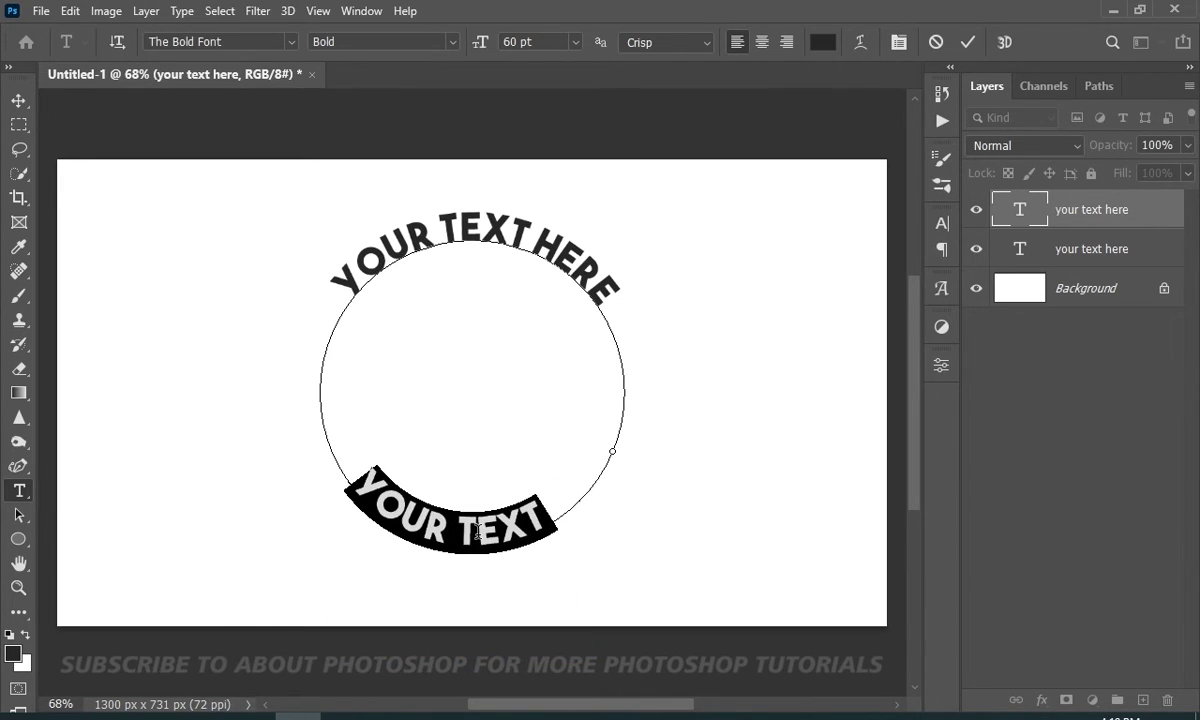
key(alt+Left)
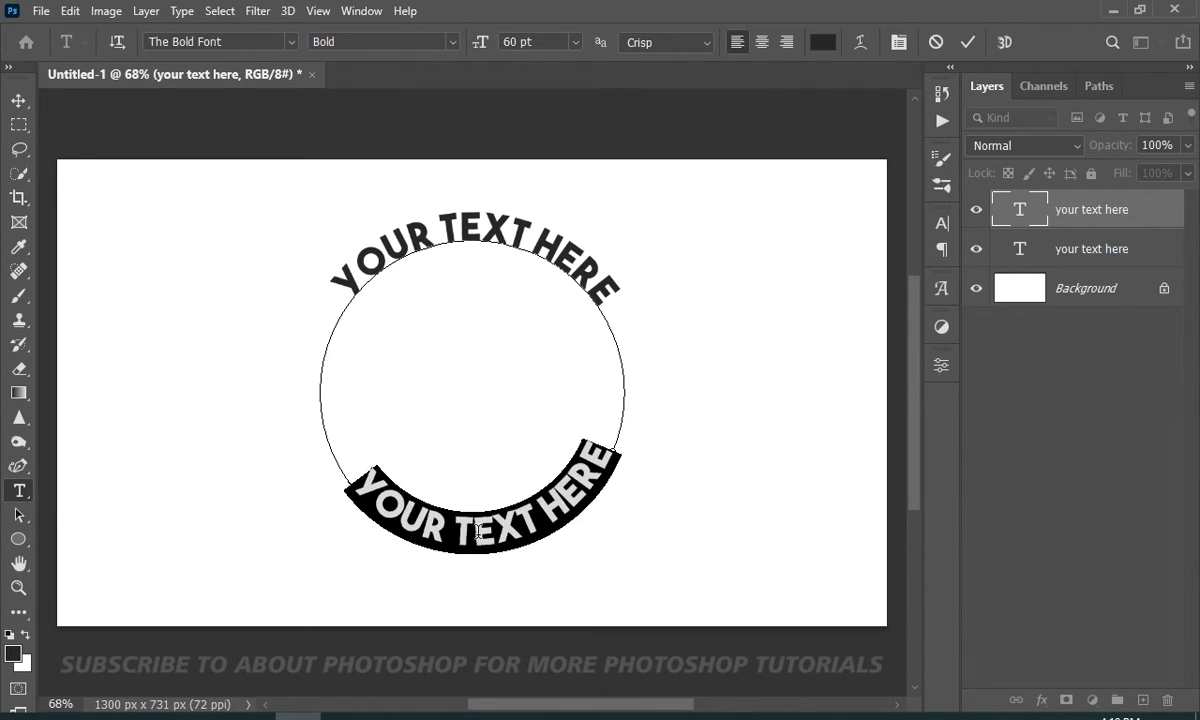
Move the lower text's start point slightly up the circle and extend its end point to the circle's rightmost point.
click(20, 516)
drag(342, 471, 342, 472)
drag(614, 453, 619, 391)
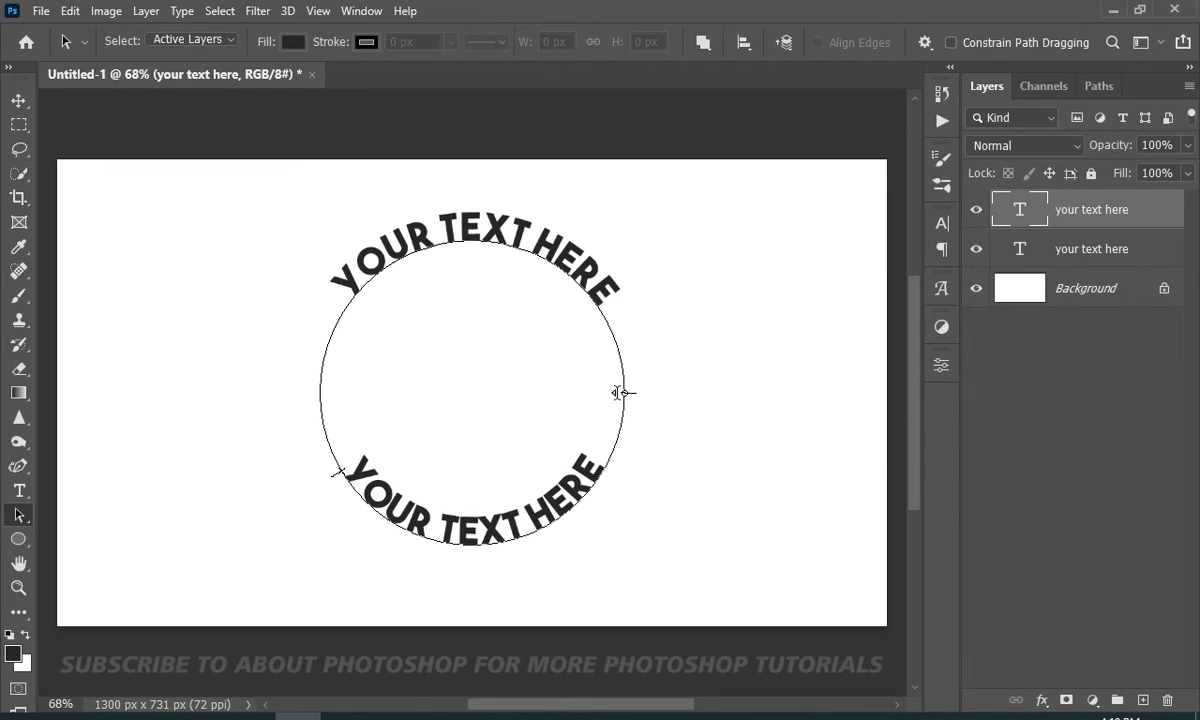
Increase the tracking of all the lower text further so its letters spread more widely along the arc.
click(20, 491)
click(497, 527)
key(ctrl+a)
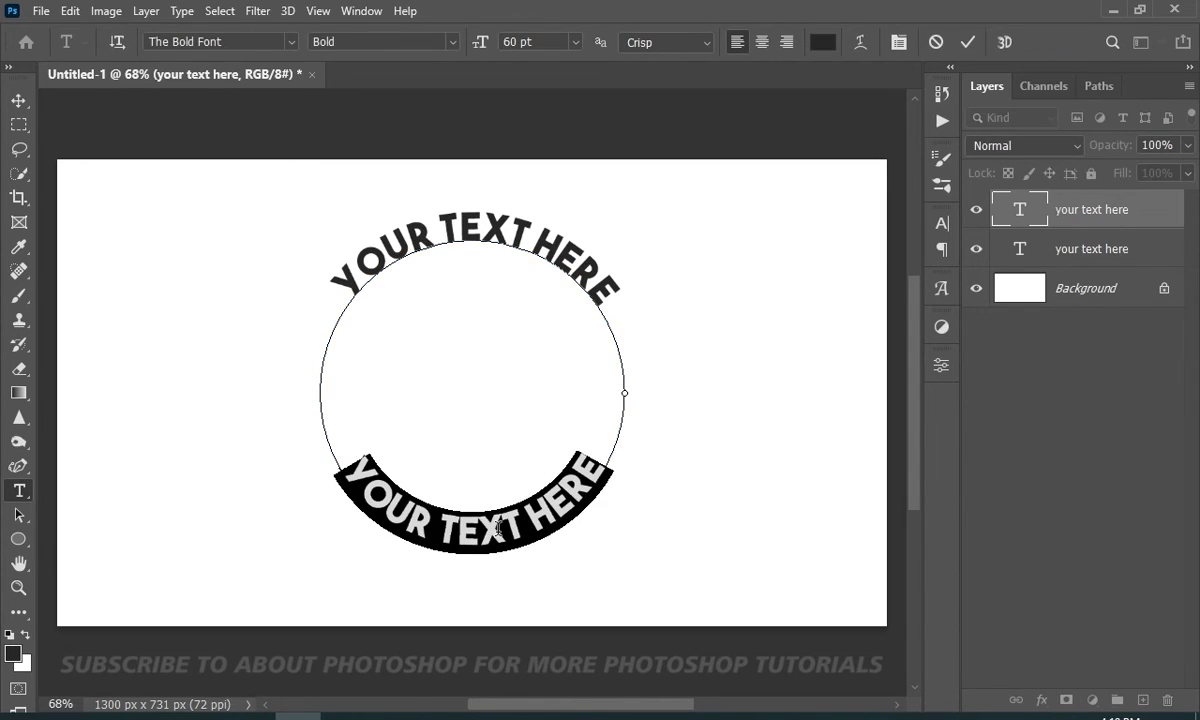
key(alt+Right)
key(alt+Right)
key(alt+Right)
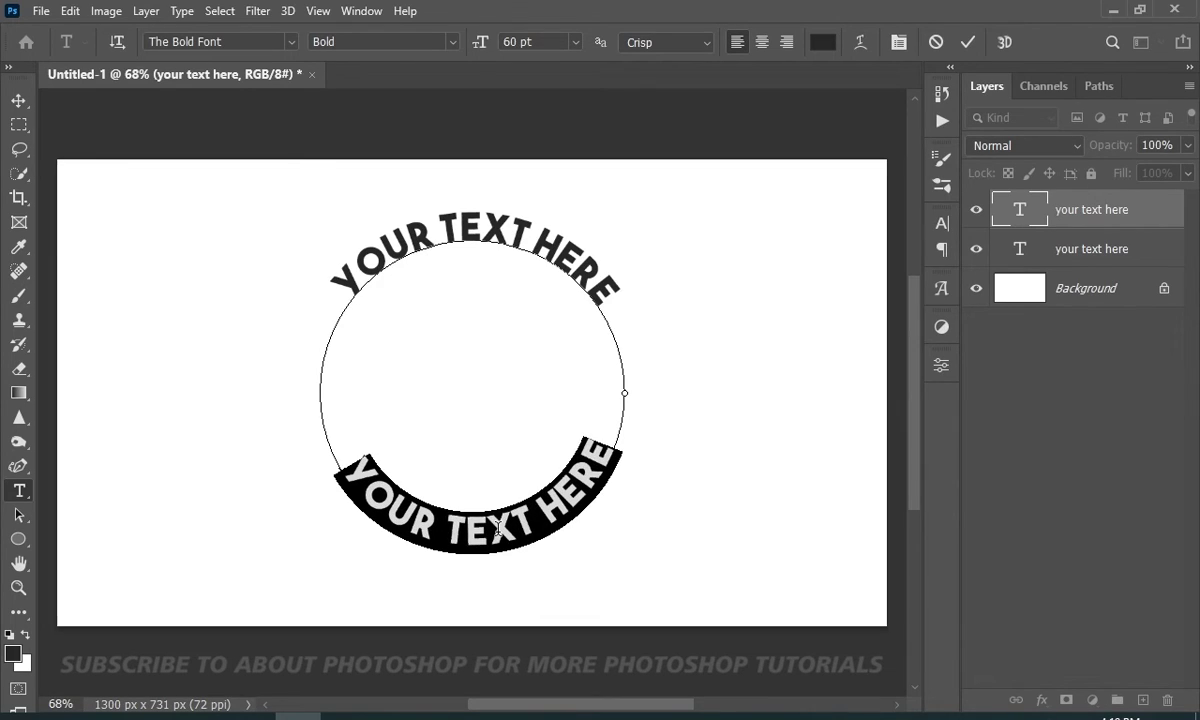
key(alt+Right)
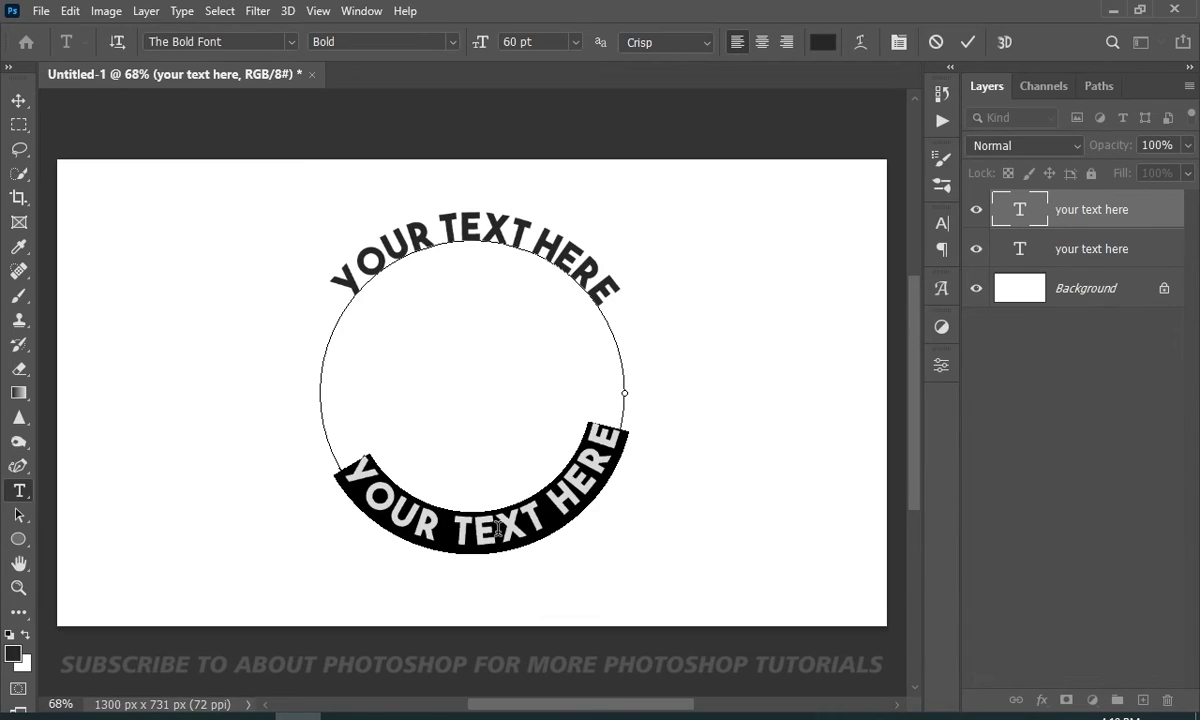
key(alt+Right)
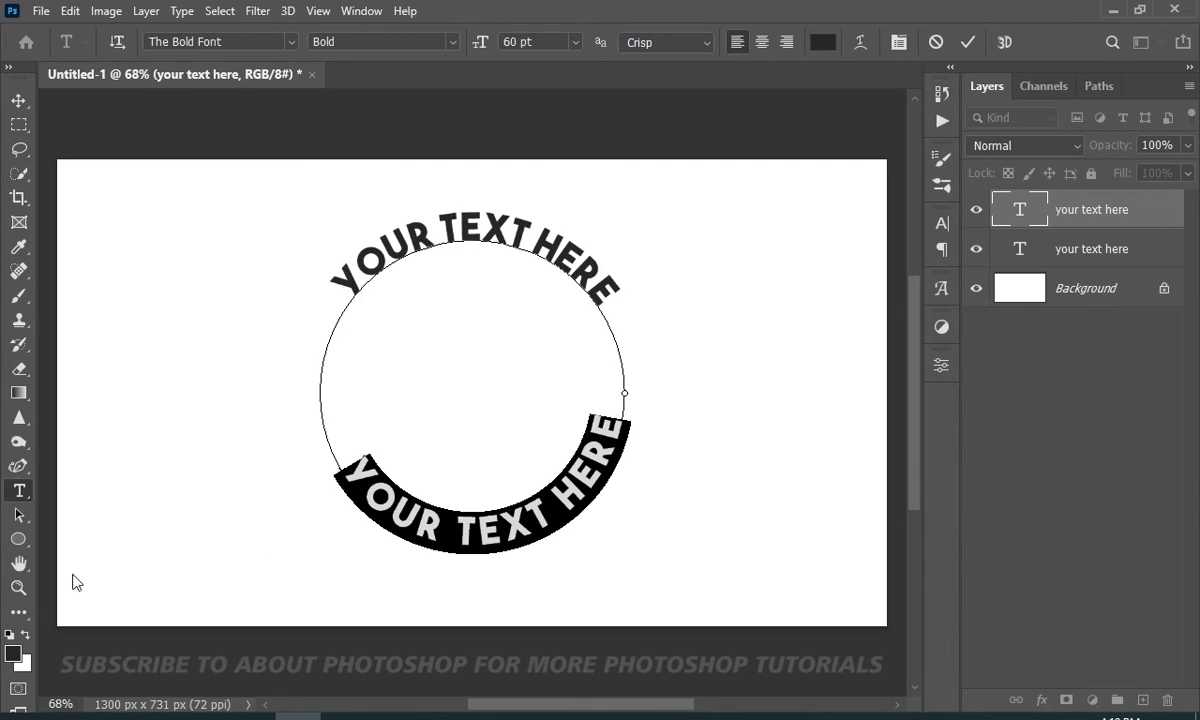
Shift the lower text's start point further up the circle to re-centre the phrase, and hide the path outline.
click(19, 515)
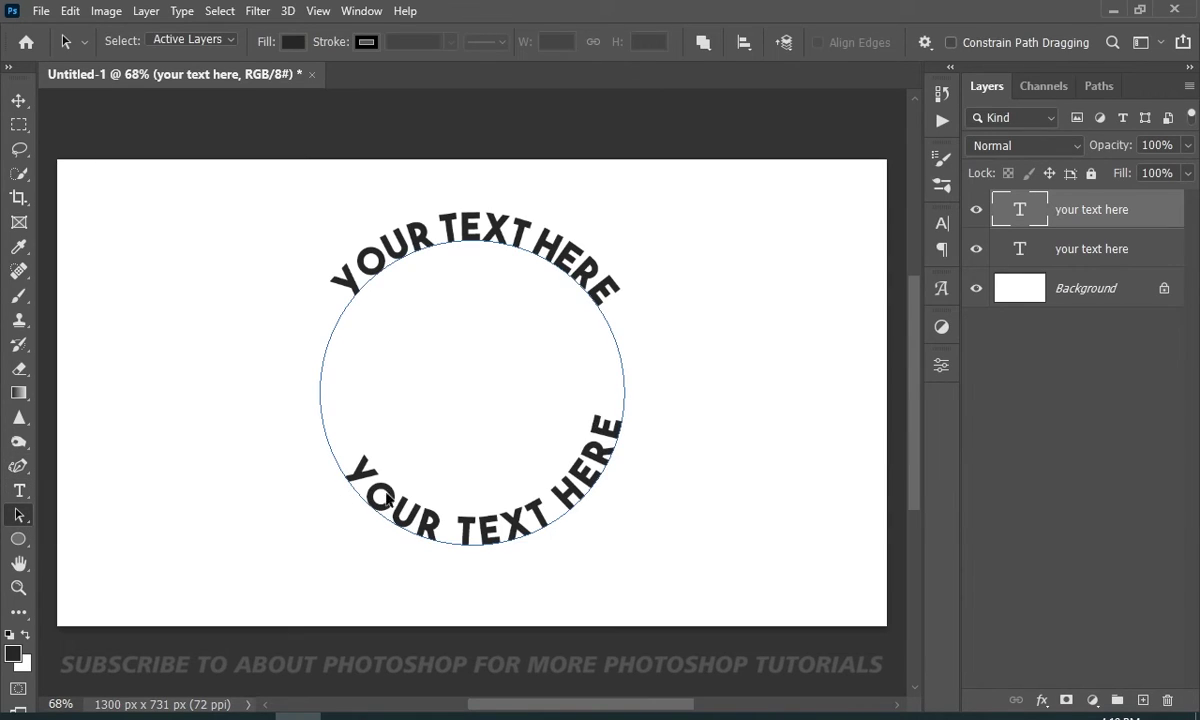
click(324, 444)
drag(345, 468, 328, 450)
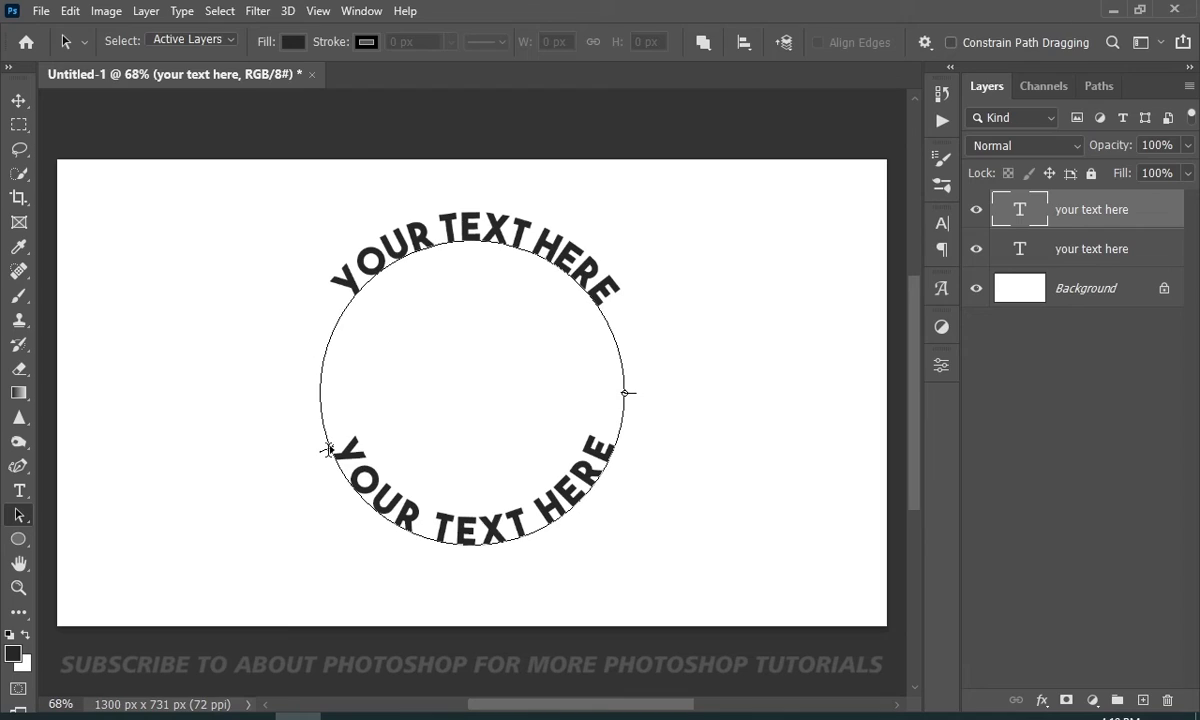
click(18, 565)
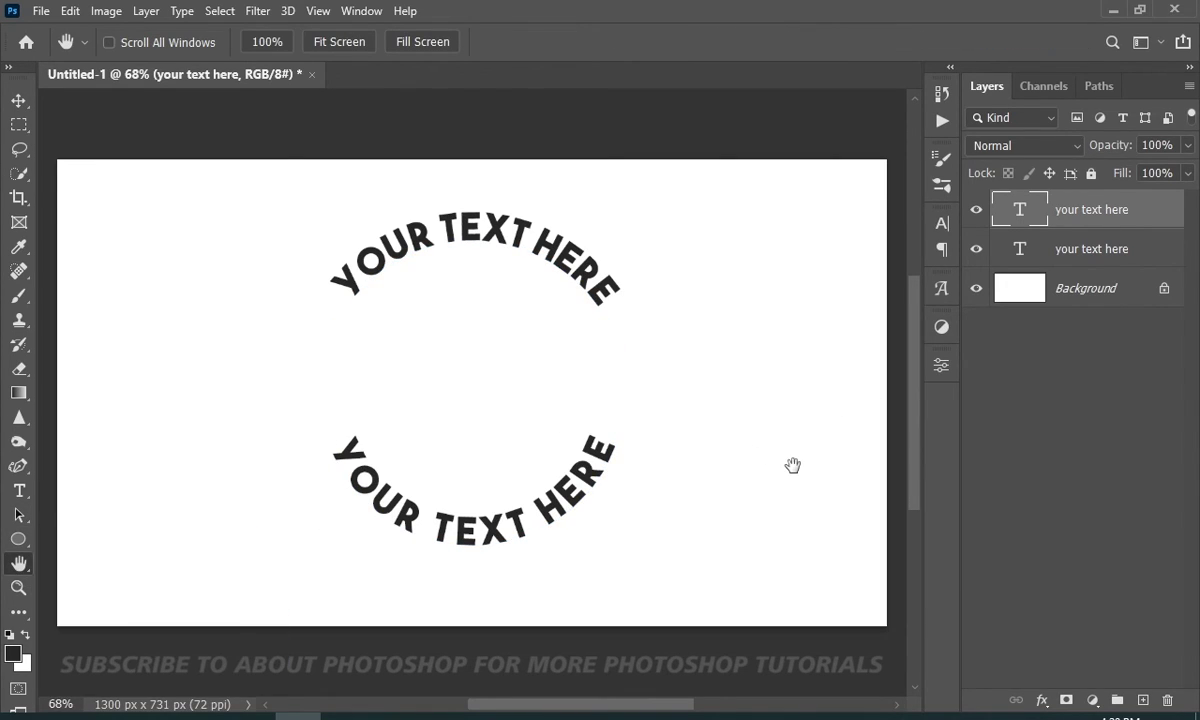